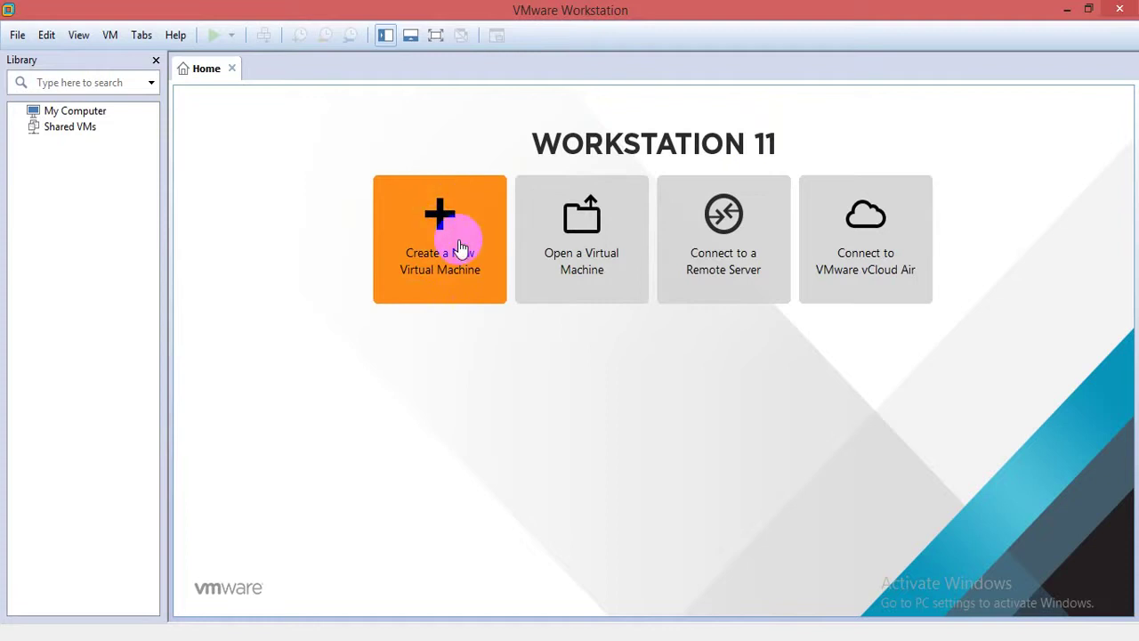
Step: Start a new virtual machine with Custom (advanced) configuration, Workstation 11.0 hardware compatibility and the operating system to be installed later
{"action": "left_click", "coordinate": [456, 277]}
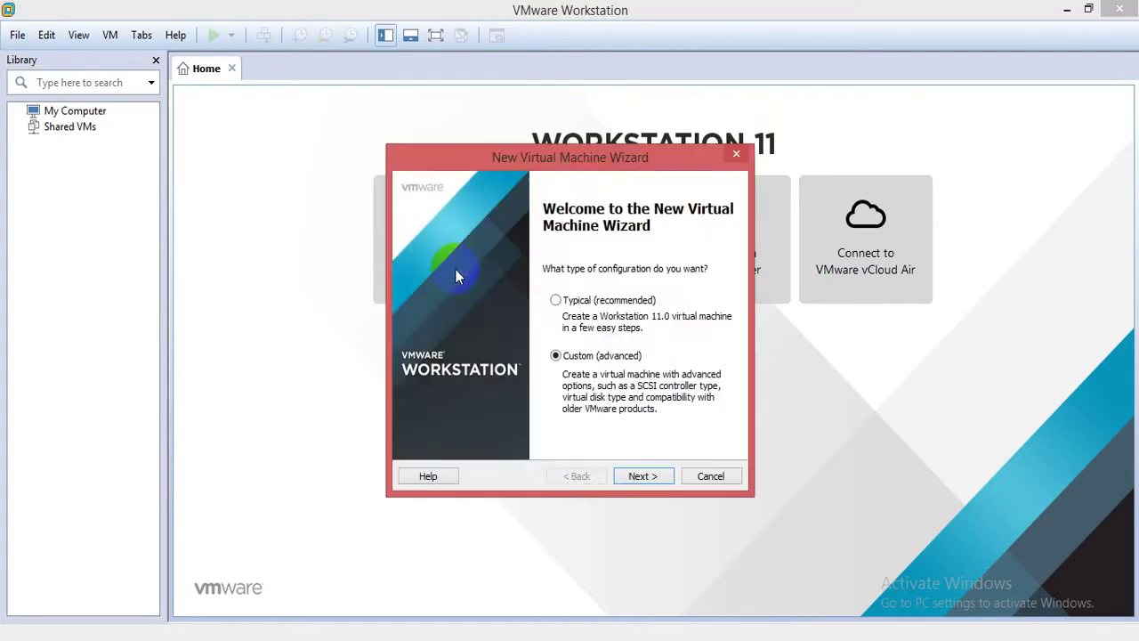
{"action": "left_click", "coordinate": [656, 478]}
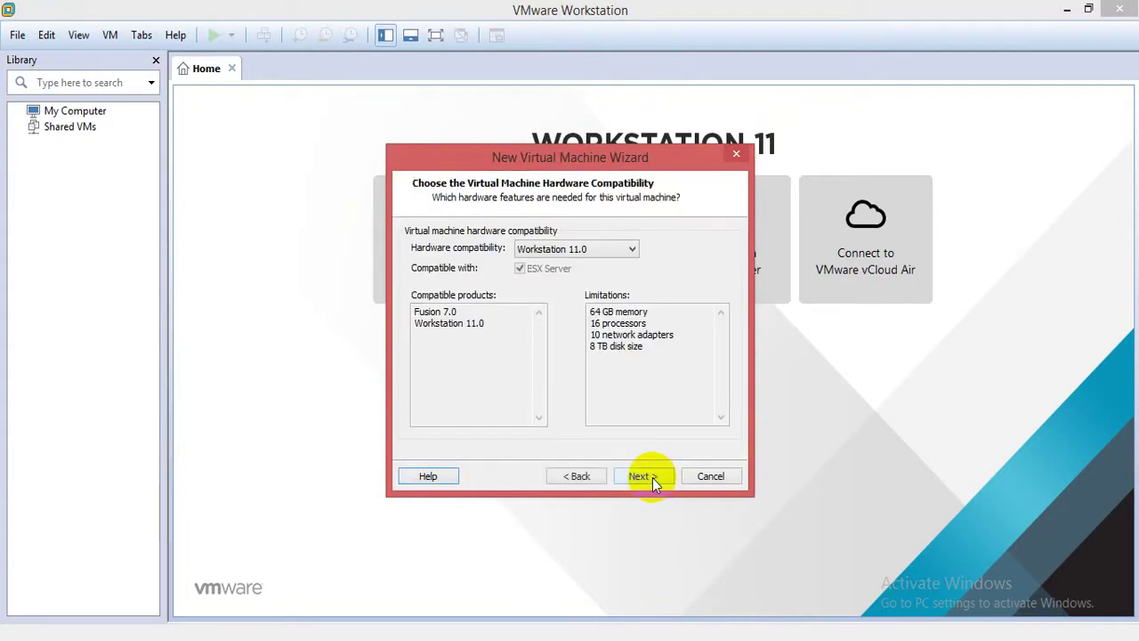
{"action": "left_click", "coordinate": [651, 479]}
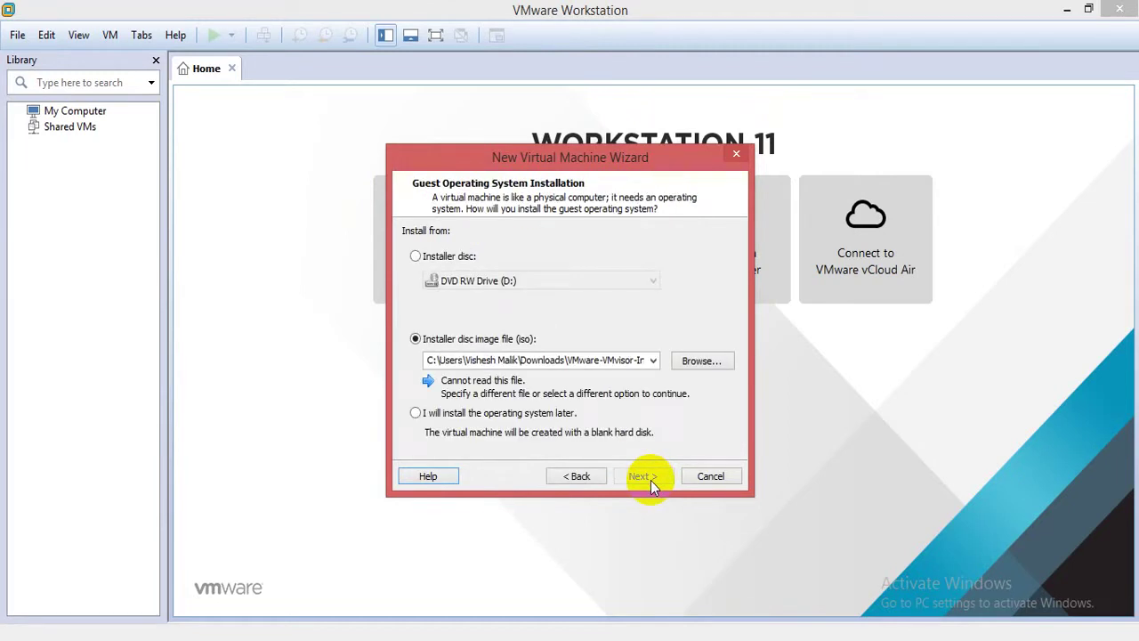
{"action": "left_click", "coordinate": [434, 413]}
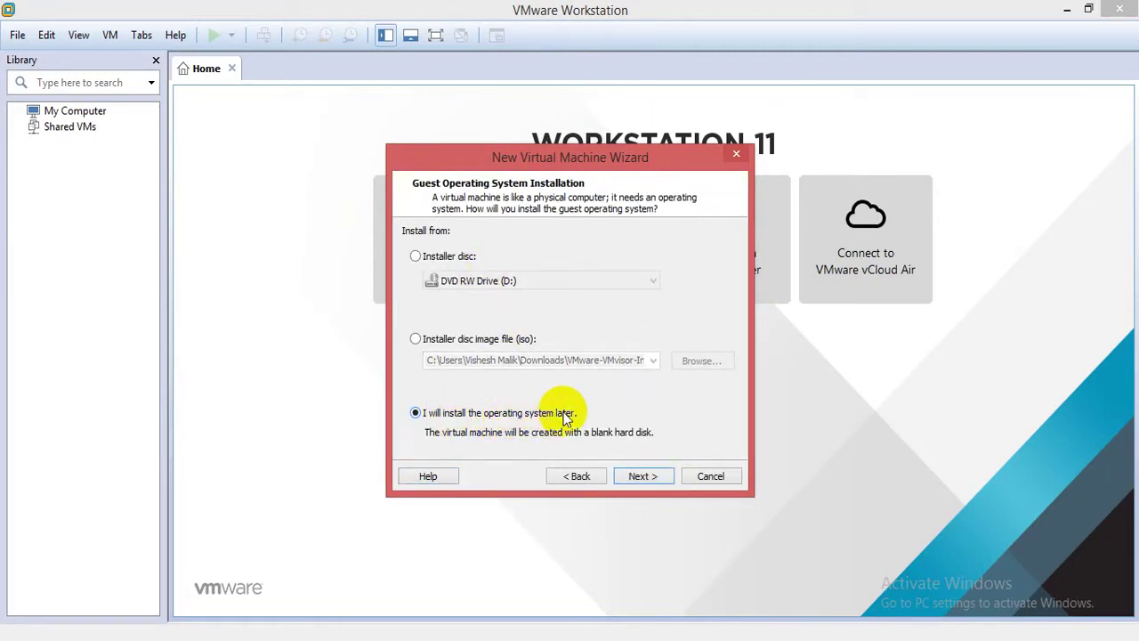
{"action": "left_click", "coordinate": [647, 478]}
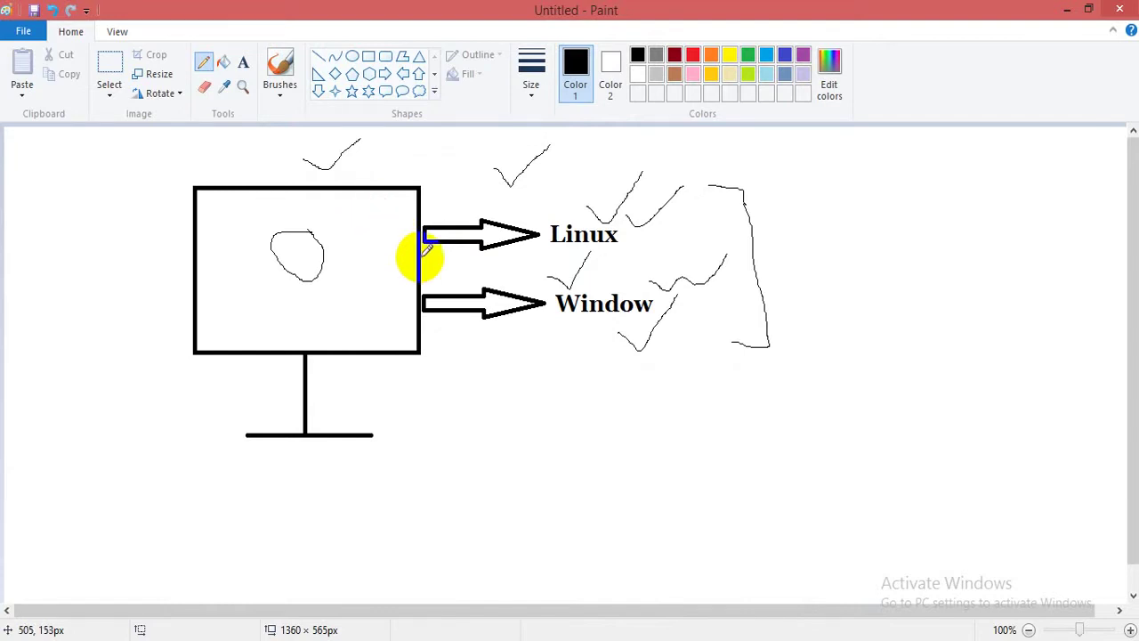
Step: In the Paint diagram, circle Window, draw small circles beside both system labels, number Window 1 and Linux 2, and return to VMware Workstation
{"action": "mouse_move", "coordinate": [650, 266]}
{"action": "left_mouse_down"}
{"action": "mouse_move", "coordinate": [579, 265]}
{"action": "mouse_move", "coordinate": [565, 346]}
{"action": "mouse_move", "coordinate": [615, 346]}
{"action": "mouse_move", "coordinate": [669, 267]}
{"action": "mouse_move", "coordinate": [584, 258]}
{"action": "mouse_move", "coordinate": [543, 306]}
{"action": "mouse_move", "coordinate": [636, 330]}
{"action": "mouse_move", "coordinate": [649, 254]}
{"action": "mouse_move", "coordinate": [599, 260]}
{"action": "mouse_move", "coordinate": [542, 297]}
{"action": "mouse_move", "coordinate": [592, 356]}
{"action": "mouse_move", "coordinate": [654, 298]}
{"action": "mouse_move", "coordinate": [583, 264]}
{"action": "left_mouse_up"}
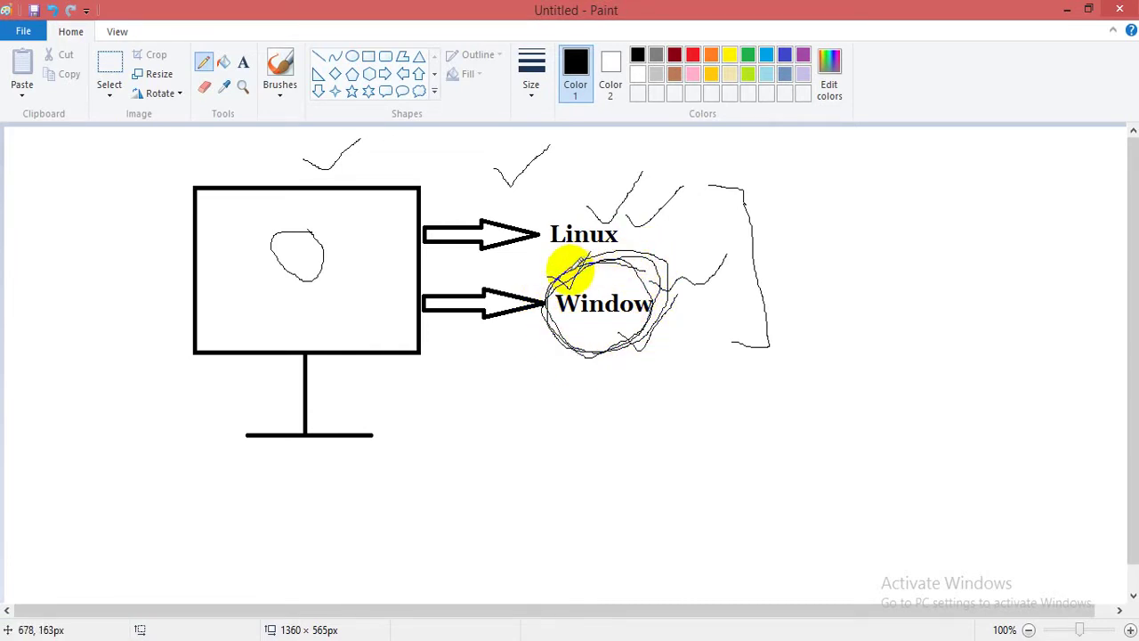
{"action": "mouse_move", "coordinate": [608, 178]}
{"action": "left_mouse_down"}
{"action": "mouse_move", "coordinate": [613, 195]}
{"action": "mouse_move", "coordinate": [594, 187]}
{"action": "mouse_move", "coordinate": [600, 178]}
{"action": "mouse_move", "coordinate": [612, 215]}
{"action": "mouse_move", "coordinate": [554, 186]}
{"action": "mouse_move", "coordinate": [544, 208]}
{"action": "mouse_move", "coordinate": [554, 212]}
{"action": "mouse_move", "coordinate": [552, 190]}
{"action": "left_mouse_up"}
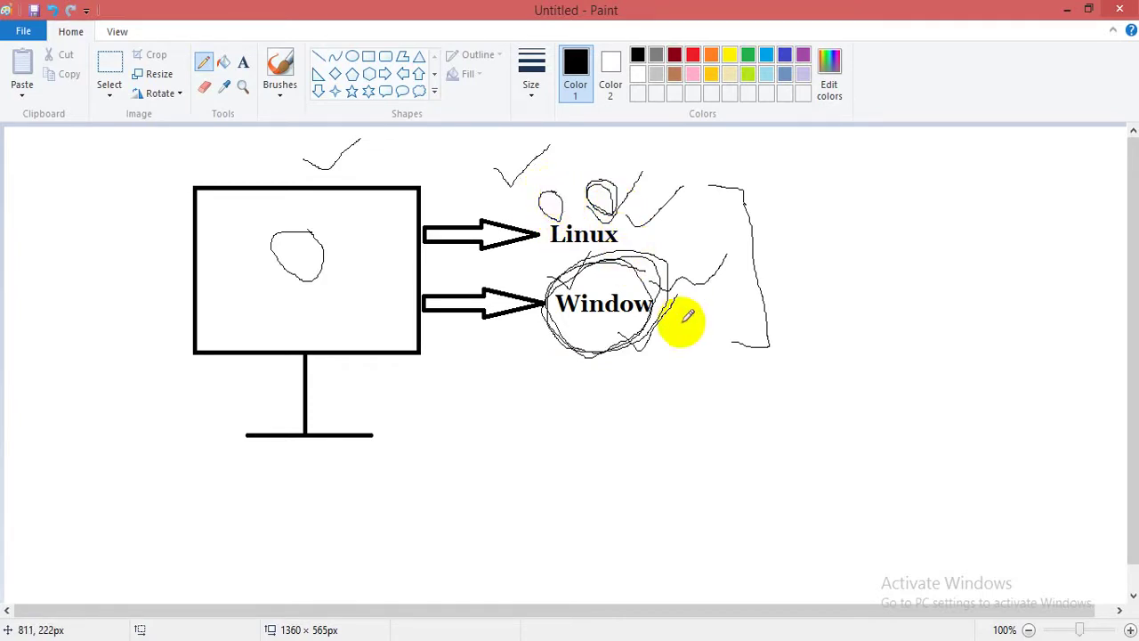
{"action": "mouse_move", "coordinate": [682, 318]}
{"action": "left_mouse_down"}
{"action": "mouse_move", "coordinate": [691, 338]}
{"action": "mouse_move", "coordinate": [679, 318]}
{"action": "left_mouse_up"}
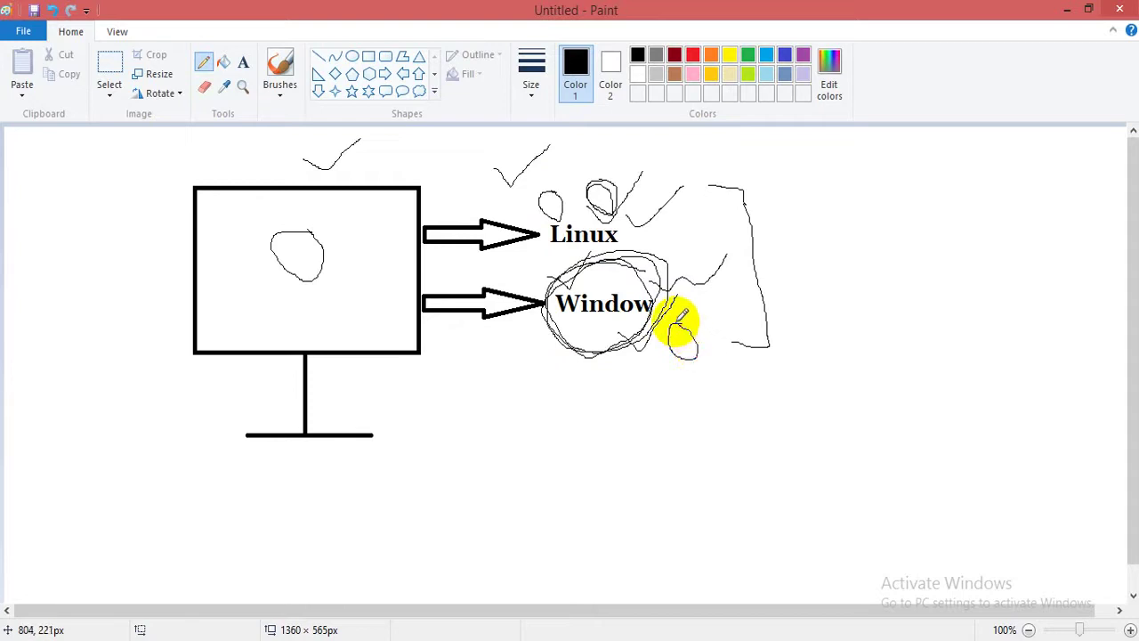
{"action": "mouse_move", "coordinate": [820, 307]}
{"action": "left_mouse_down"}
{"action": "mouse_move", "coordinate": [806, 288]}
{"action": "mouse_move", "coordinate": [819, 342]}
{"action": "mouse_move", "coordinate": [829, 325]}
{"action": "left_mouse_up"}
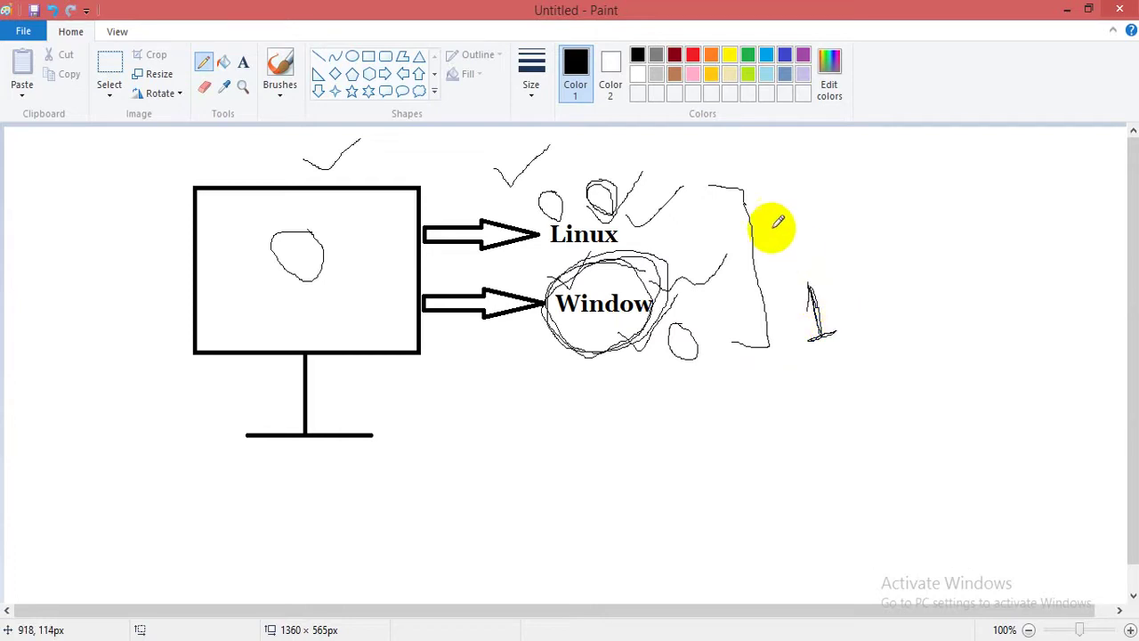
{"action": "mouse_move", "coordinate": [757, 208]}
{"action": "left_mouse_down"}
{"action": "mouse_move", "coordinate": [765, 199]}
{"action": "mouse_move", "coordinate": [775, 248]}
{"action": "mouse_move", "coordinate": [807, 235]}
{"action": "mouse_move", "coordinate": [830, 270]}
{"action": "left_mouse_up"}
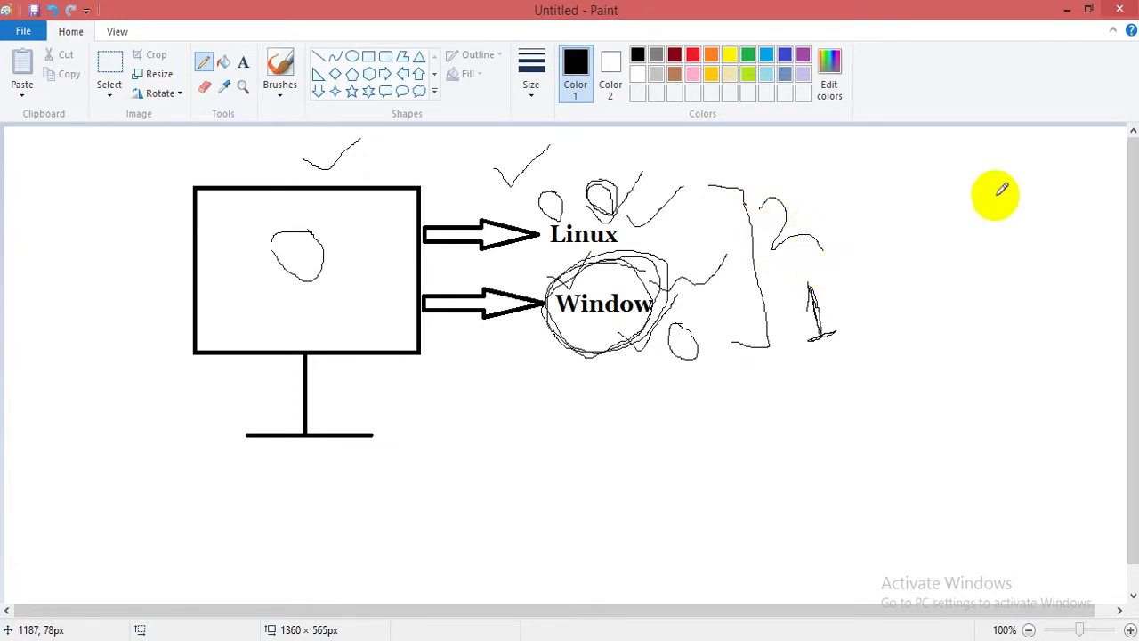
{"action": "left_click", "coordinate": [1067, 10]}
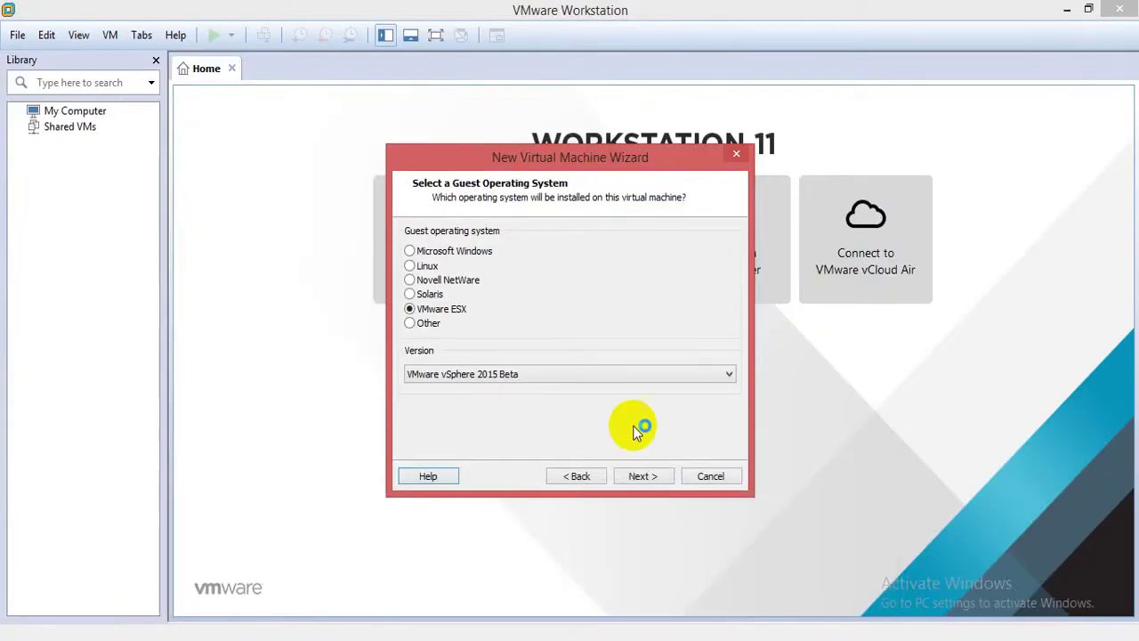
Step: Choose Microsoft Windows, version Windows 7, as the guest operating system and accept the default virtual machine name
{"action": "left_click", "coordinate": [433, 252]}
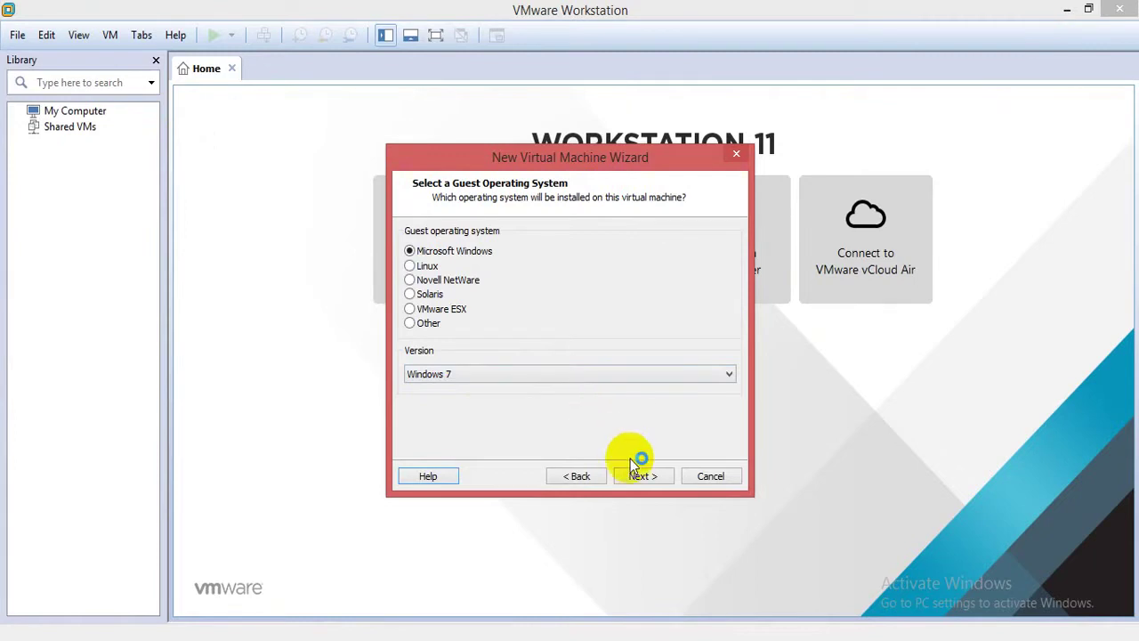
{"action": "left_click", "coordinate": [655, 475]}
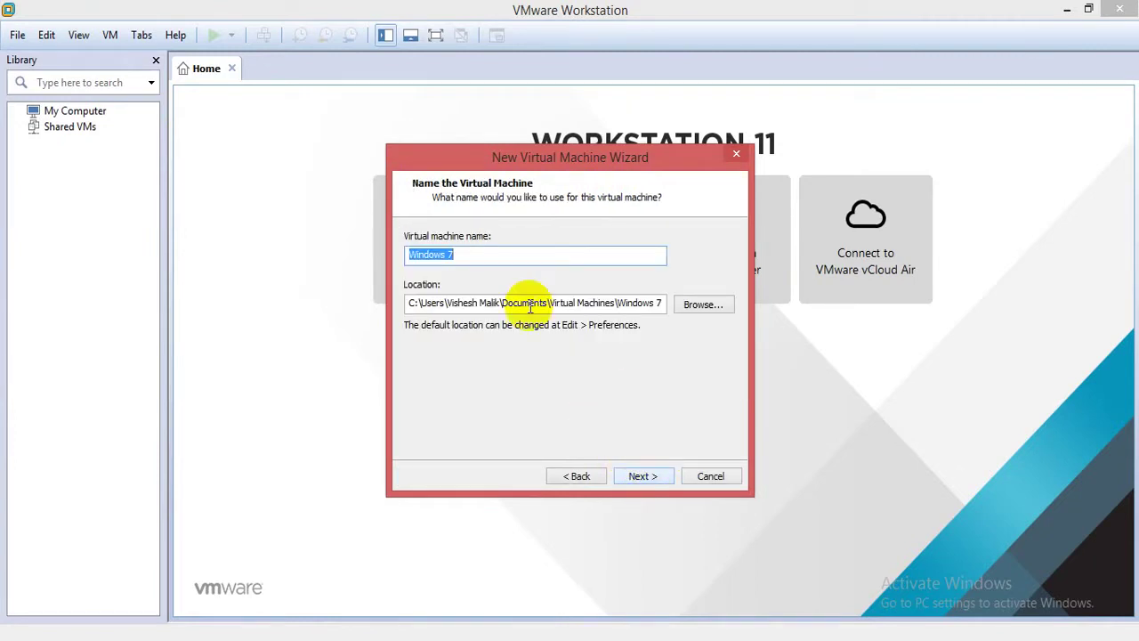
{"action": "left_click", "coordinate": [466, 255]}
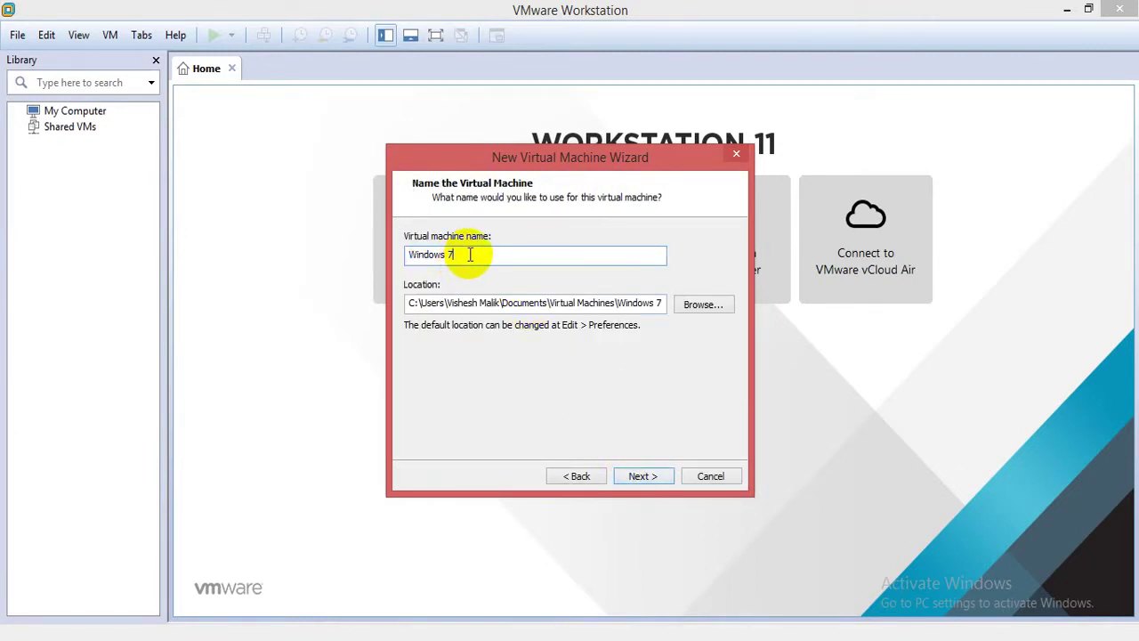
{"action": "left_click", "coordinate": [639, 476]}
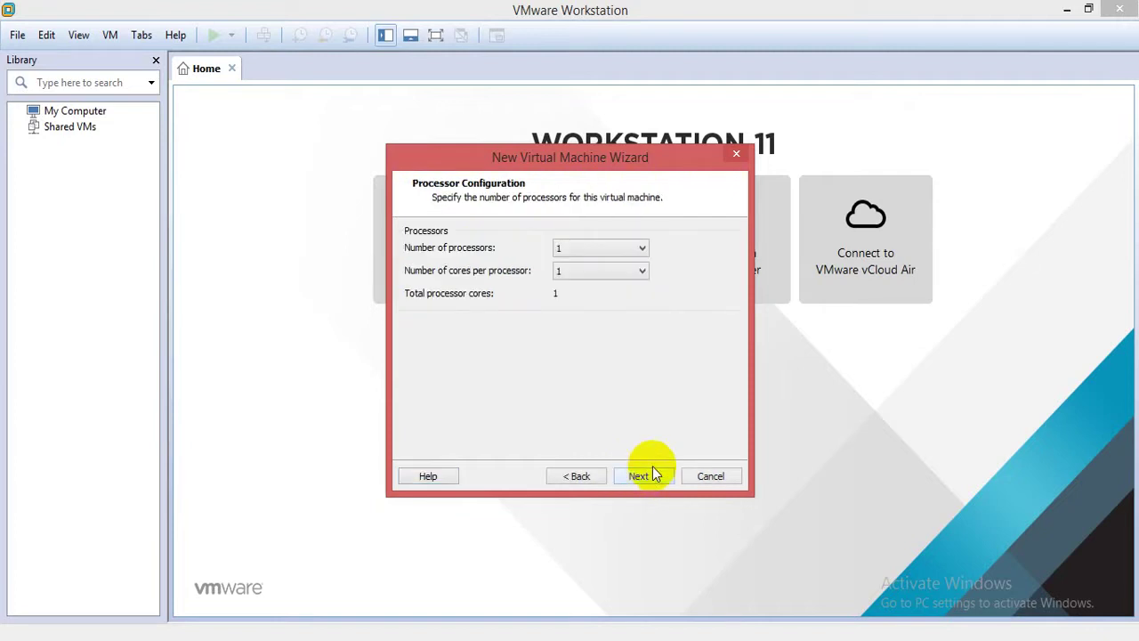
Step: Accept one processor with one core and the recommended 1024 MB of memory
{"action": "left_click", "coordinate": [646, 474]}
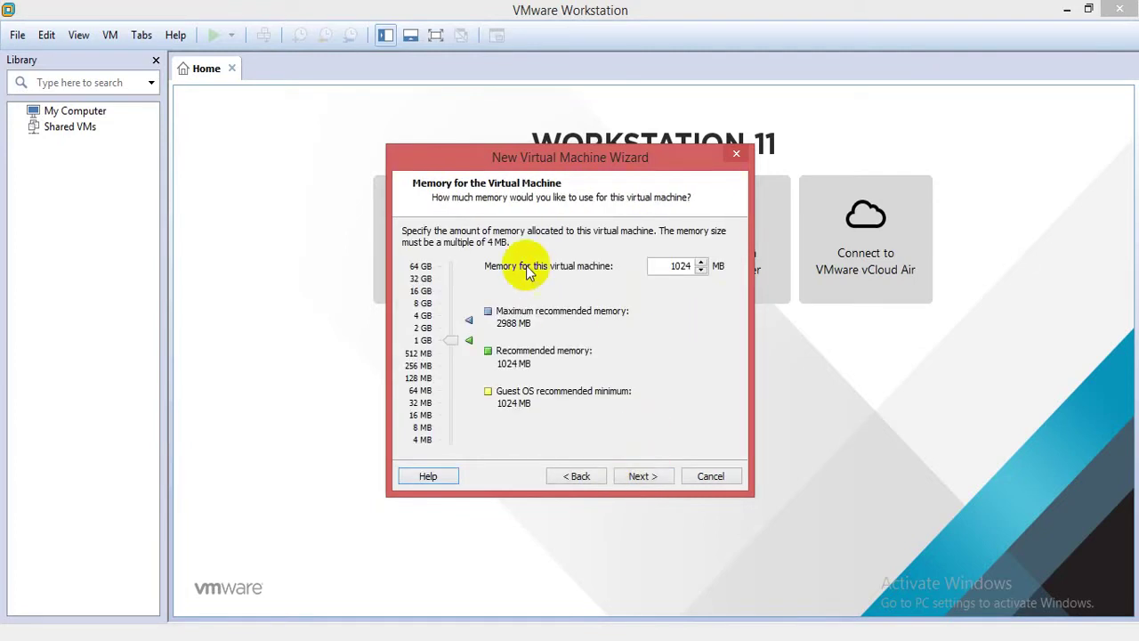
{"action": "double_click", "coordinate": [661, 265]}
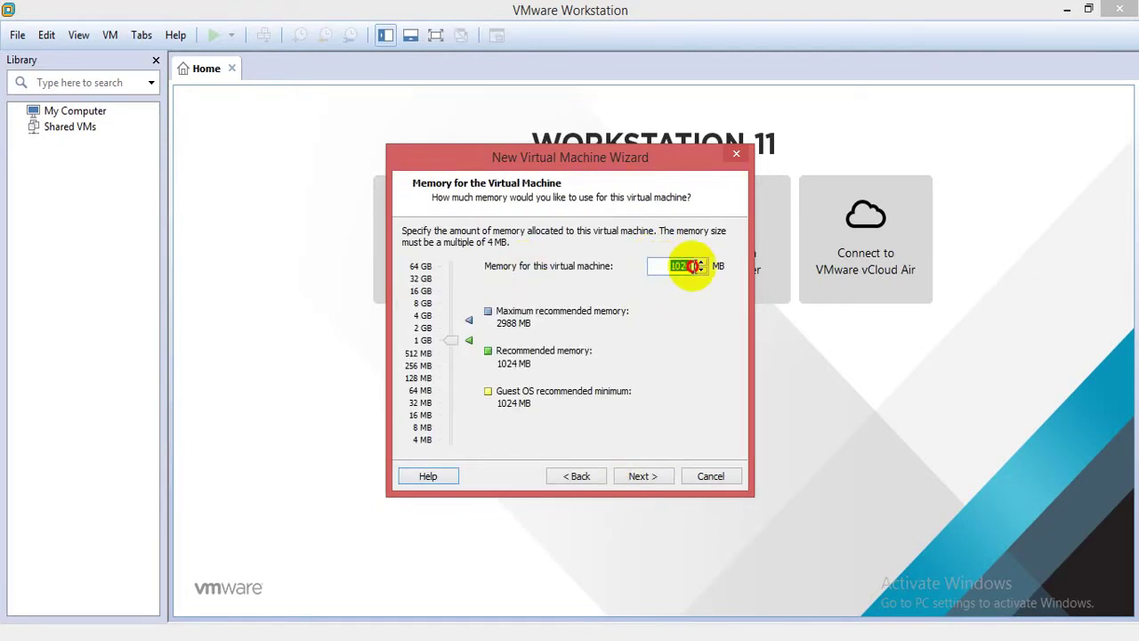
{"action": "left_click", "coordinate": [660, 266]}
{"action": "left_click", "coordinate": [653, 474]}
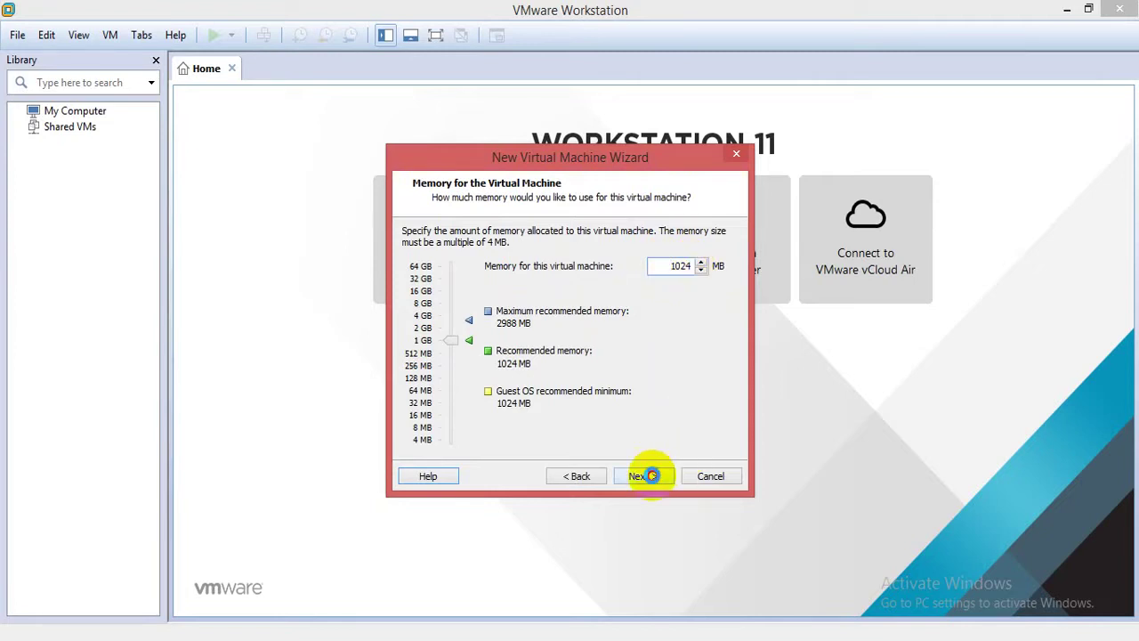
Step: Use bridged networking, accept the default controller and disk type, and create a new virtual disk
{"action": "left_click", "coordinate": [471, 254]}
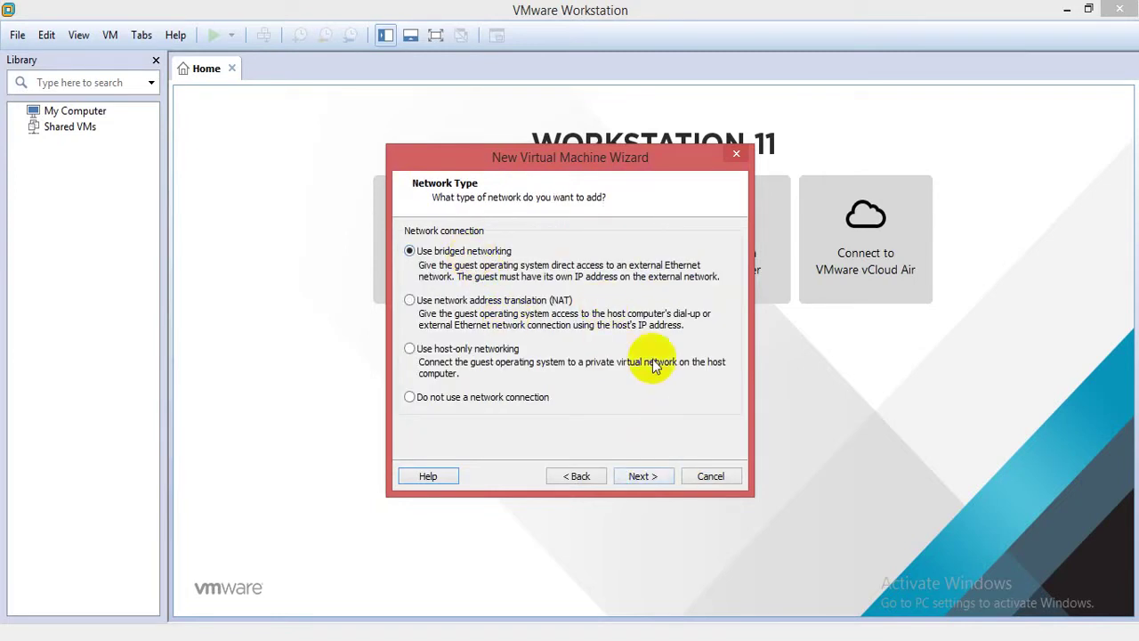
{"action": "left_click", "coordinate": [644, 476]}
{"action": "left_click", "coordinate": [644, 476]}
{"action": "left_click", "coordinate": [660, 474]}
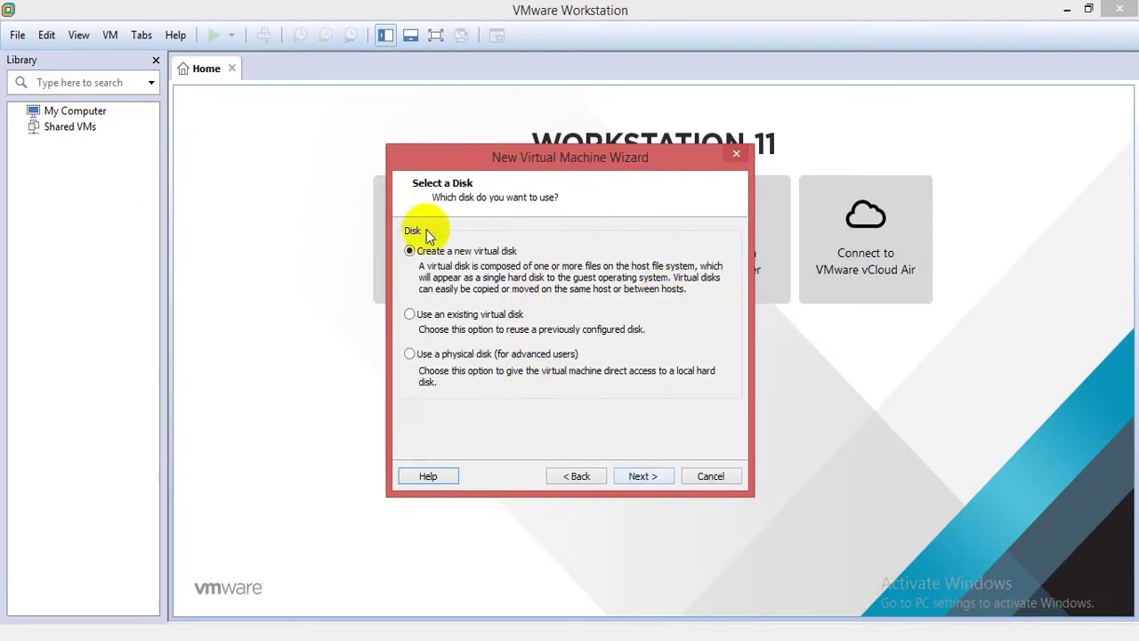
{"action": "left_click", "coordinate": [646, 474]}
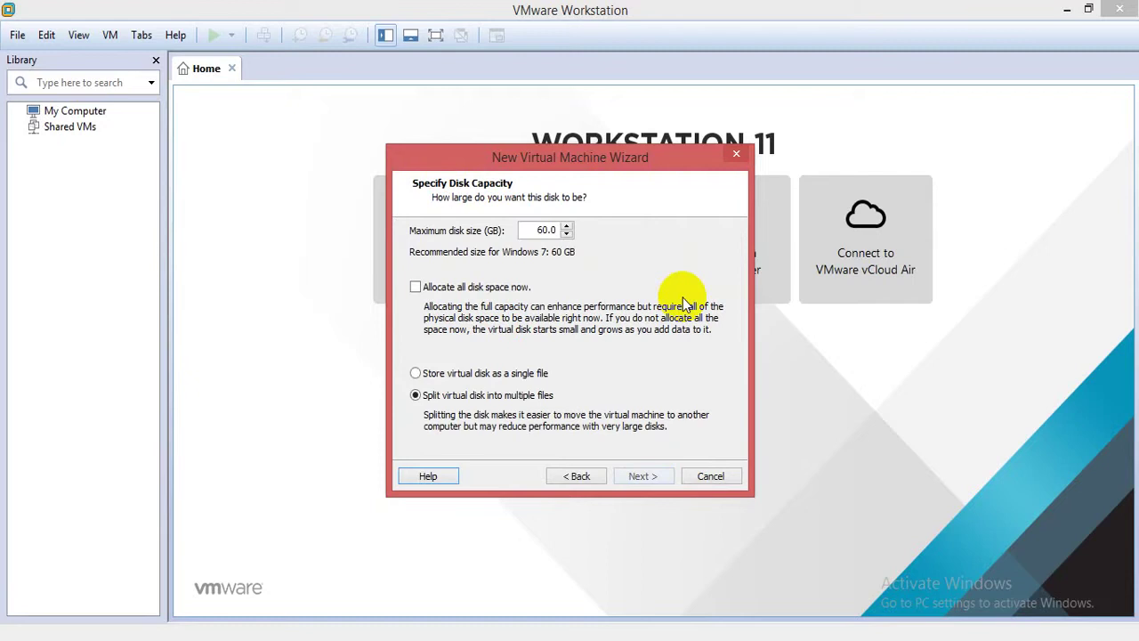
Step: Set the maximum disk size of the new virtual disk to 600 GB
{"action": "left_click", "coordinate": [543, 229]}
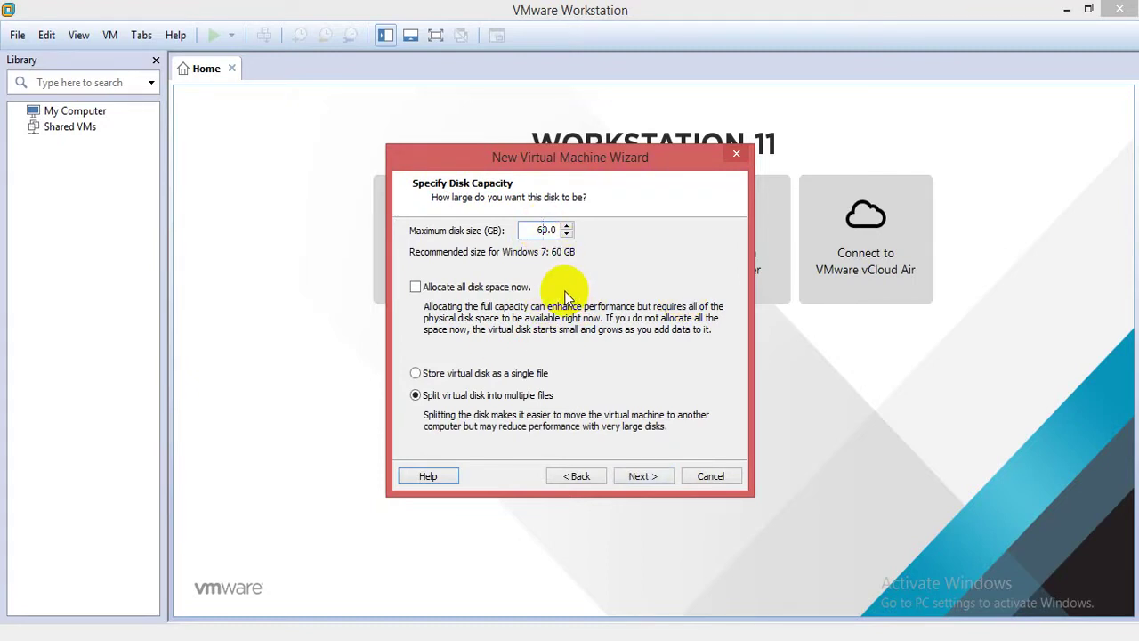
{"action": "type", "text": "600"}
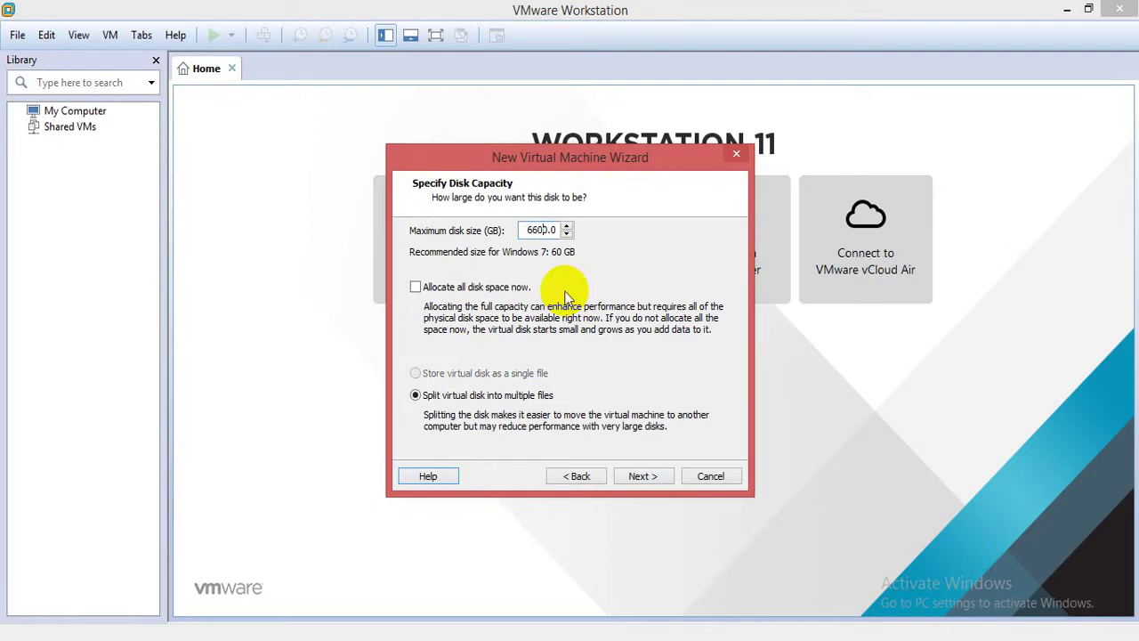
{"action": "key", "text": "BackSpace"}
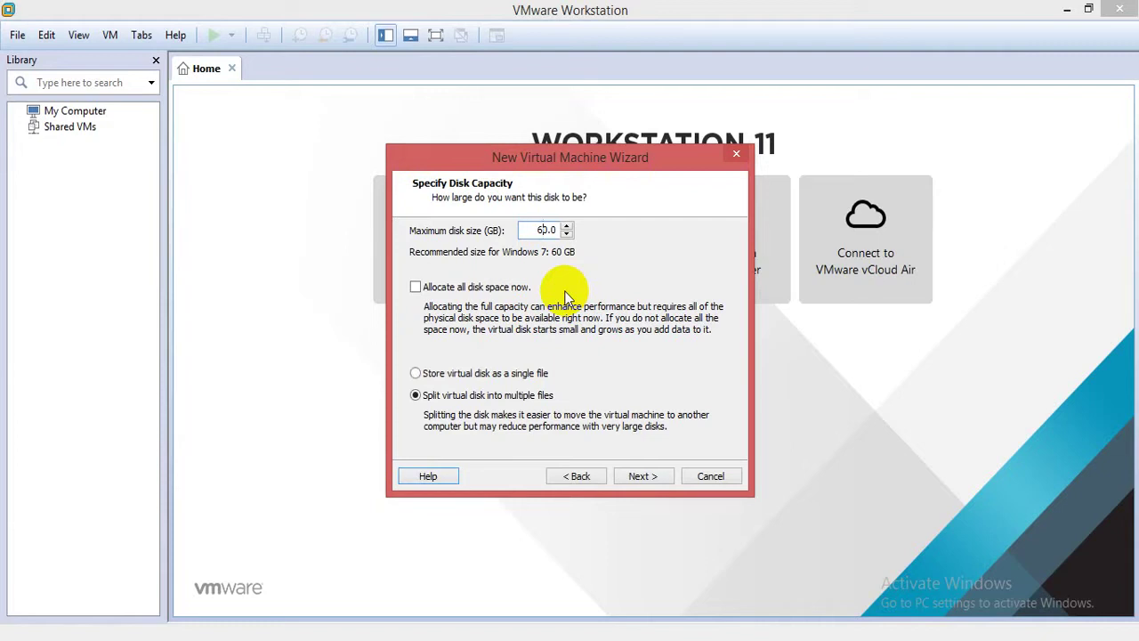
{"action": "type", "text": "0"}
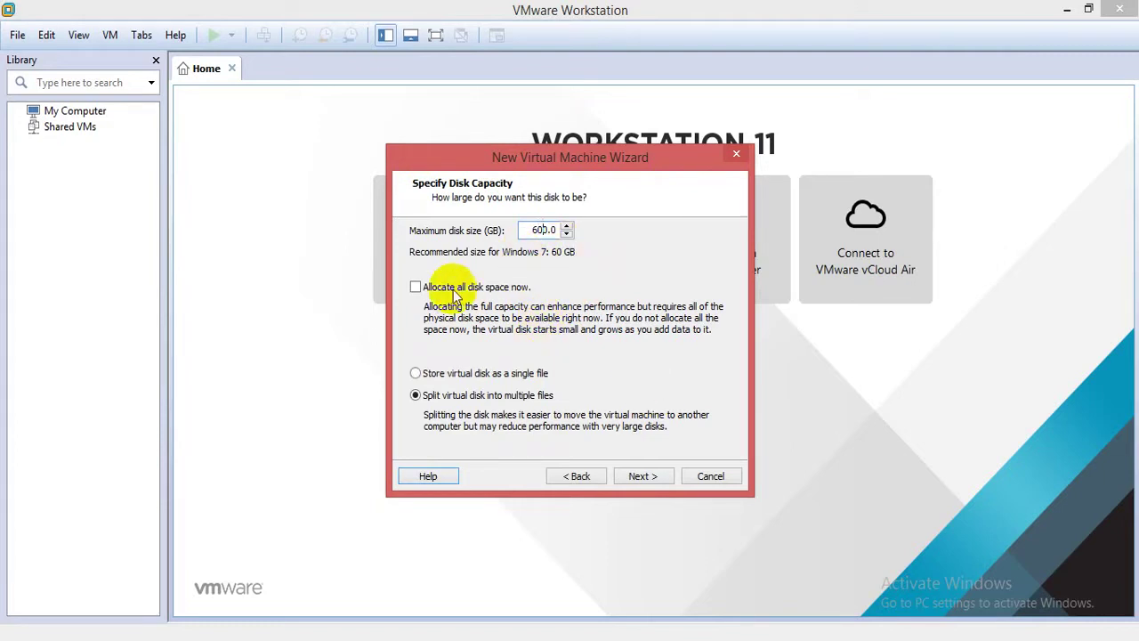
Step: Go back through the wizard from the disk capacity page to the virtual machine naming page
{"action": "left_click", "coordinate": [587, 481]}
{"action": "left_click", "coordinate": [586, 478]}
{"action": "left_click", "coordinate": [587, 476]}
{"action": "left_click", "coordinate": [587, 476]}
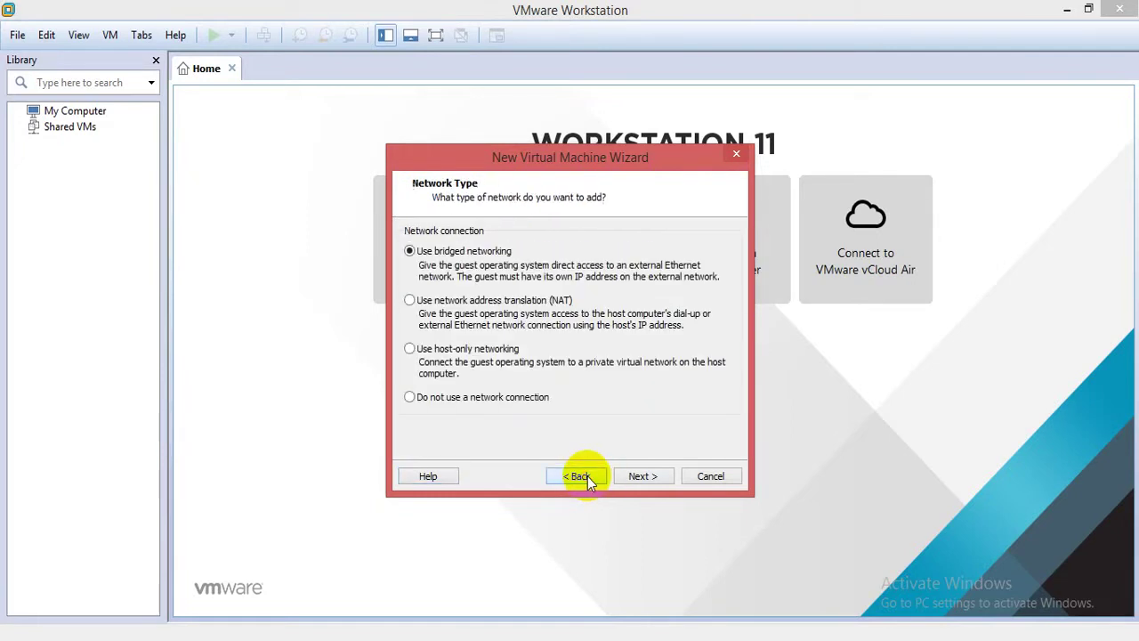
{"action": "left_click", "coordinate": [577, 476]}
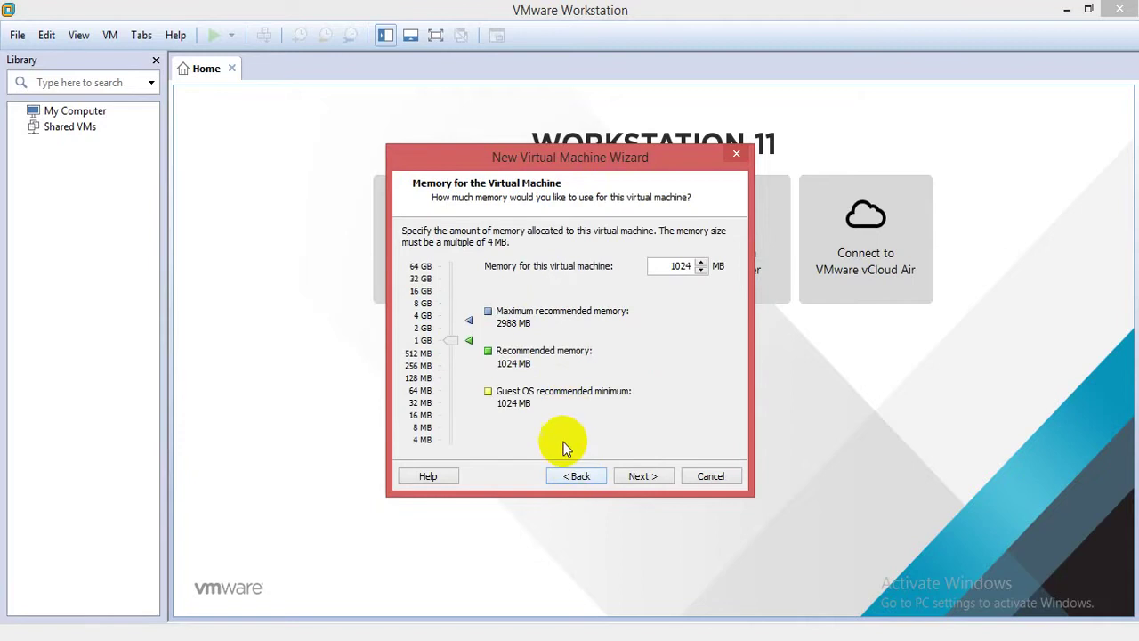
{"action": "left_click", "coordinate": [588, 476]}
{"action": "left_click", "coordinate": [593, 476]}
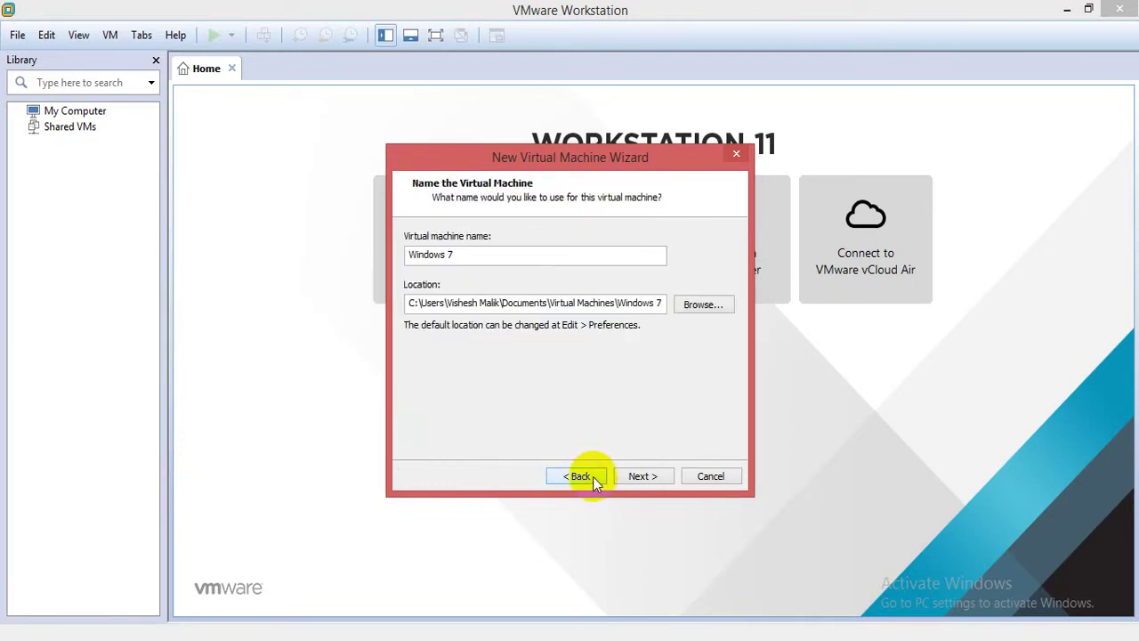
Step: Rename the virtual machine as "Windows & Linux Dual Booting" and continue to the processor configuration
{"action": "left_click", "coordinate": [458, 256]}
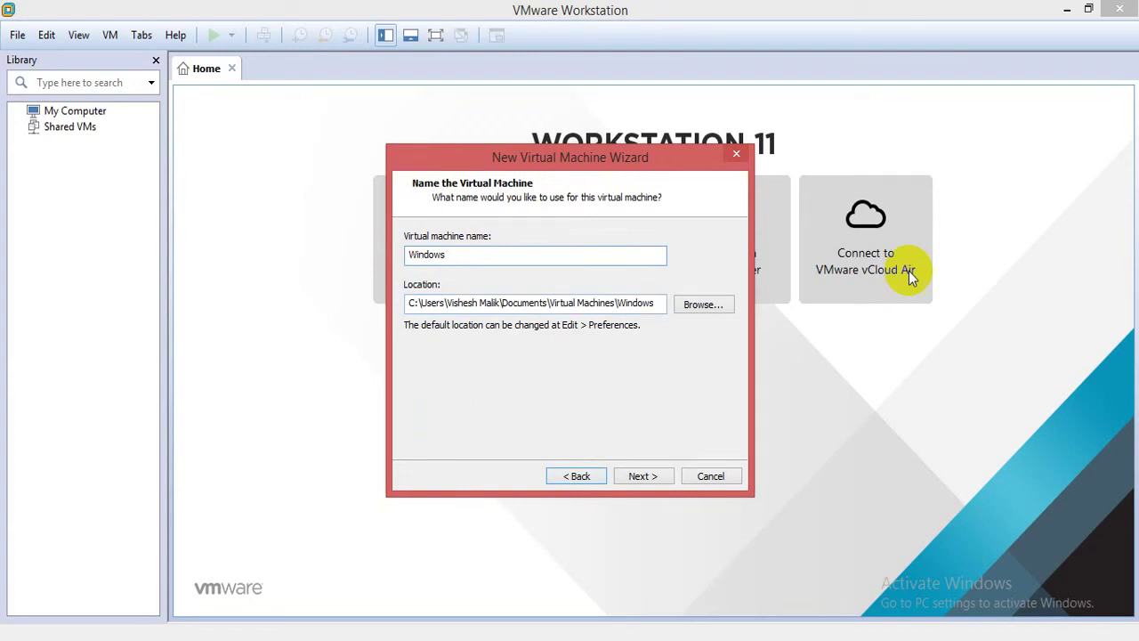
{"action": "type", "text": "8"}
{"action": "type", "text": " Linu"}
{"action": "type", "text": "x D"}
{"action": "type", "text": "ual B"}
{"action": "type", "text": "ooting"}
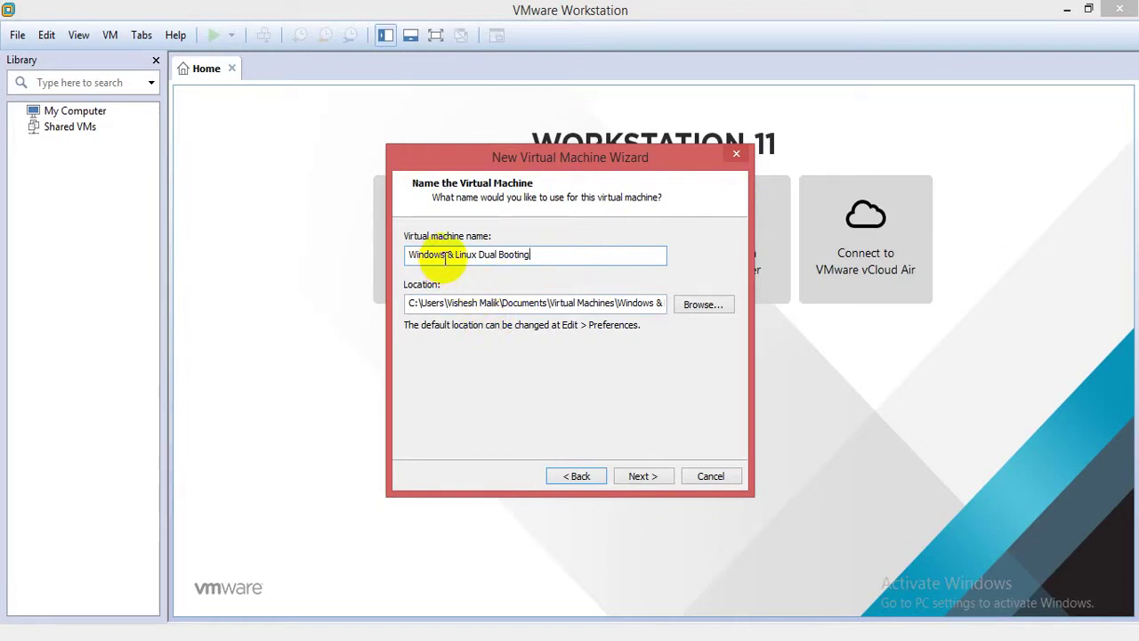
{"action": "mouse_move", "coordinate": [437, 256]}
{"action": "left_mouse_down"}
{"action": "mouse_move", "coordinate": [407, 255]}
{"action": "mouse_move", "coordinate": [521, 252]}
{"action": "mouse_move", "coordinate": [417, 252]}
{"action": "left_mouse_up"}
{"action": "left_click", "coordinate": [536, 250]}
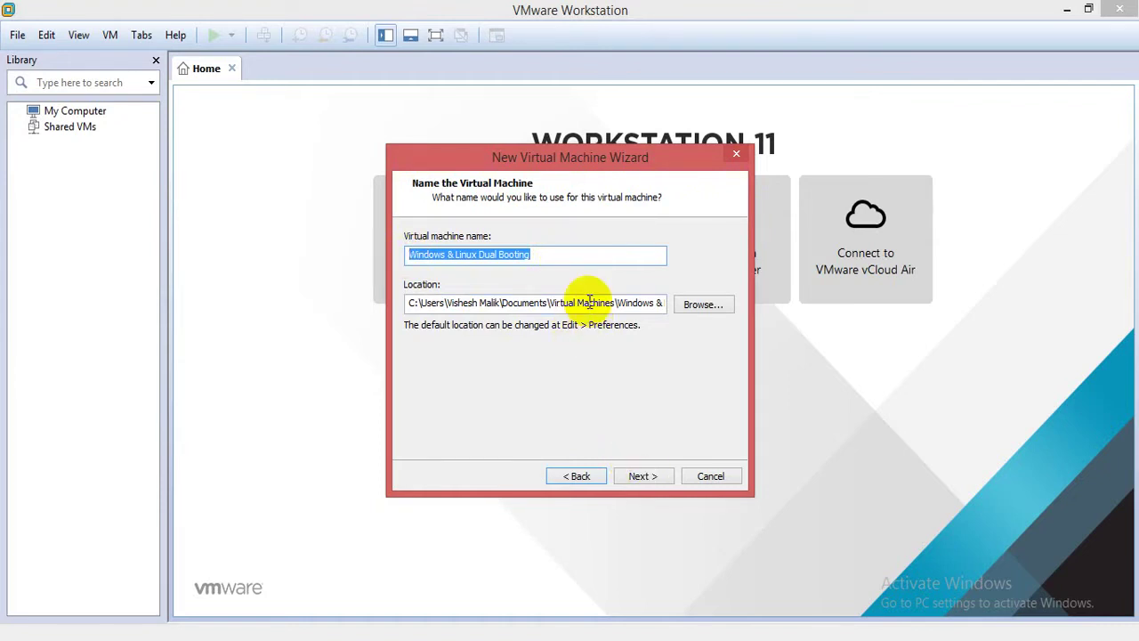
{"action": "left_click", "coordinate": [554, 254]}
{"action": "left_click", "coordinate": [647, 477]}
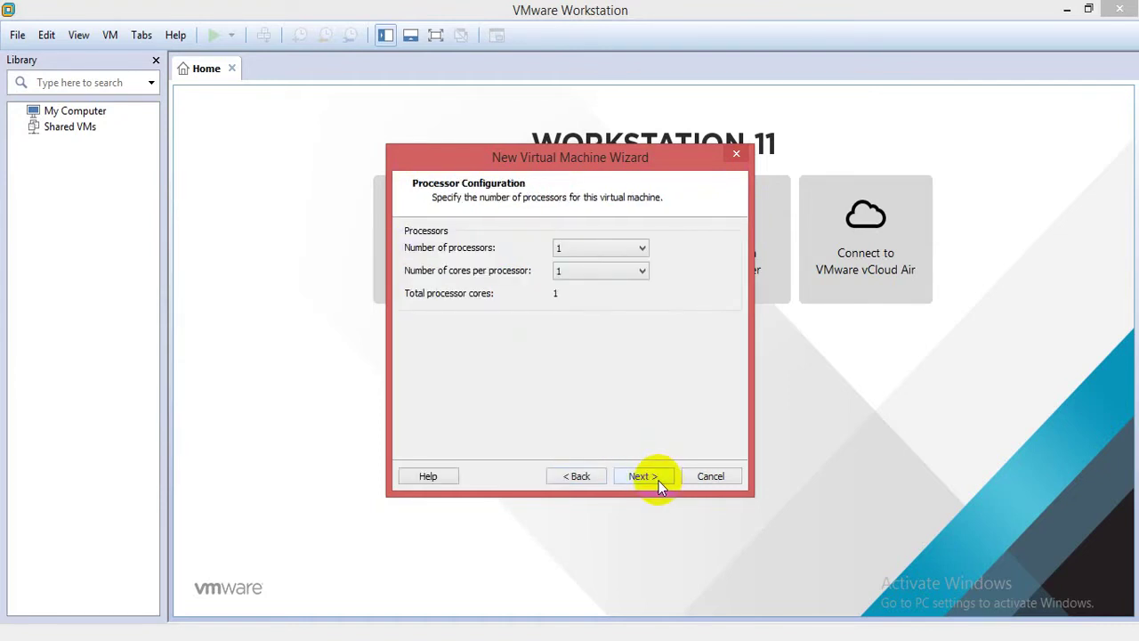
Step: Accept the default processor configuration and set the virtual machine's memory to 1500 MB
{"action": "left_click", "coordinate": [643, 476]}
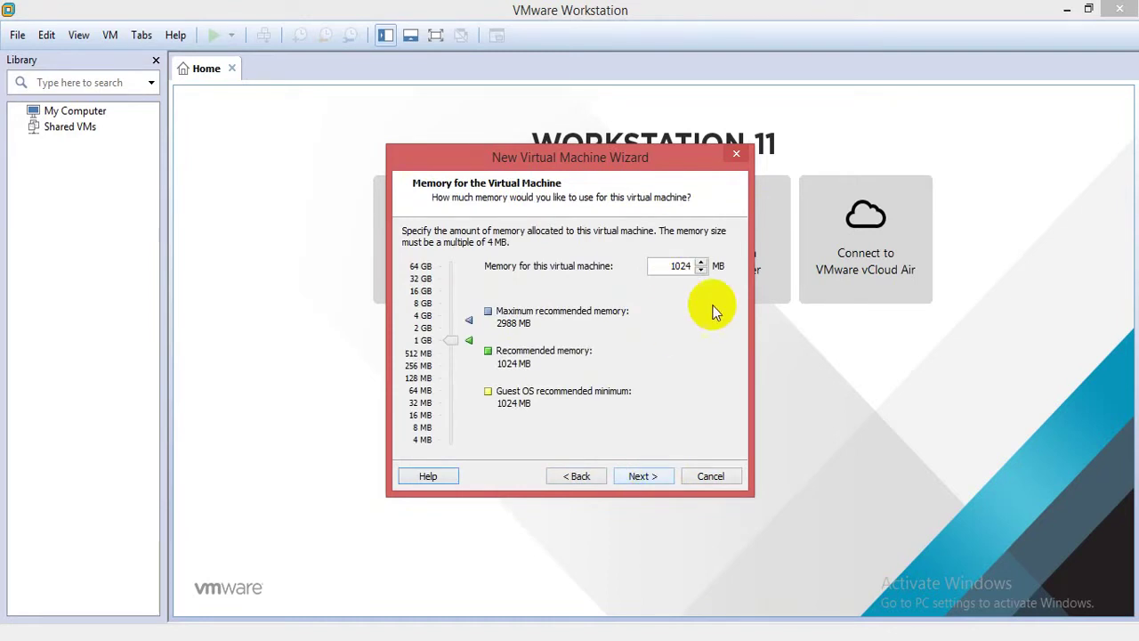
{"action": "left_click_drag", "start_coordinate": [667, 265], "coordinate": [700, 267]}
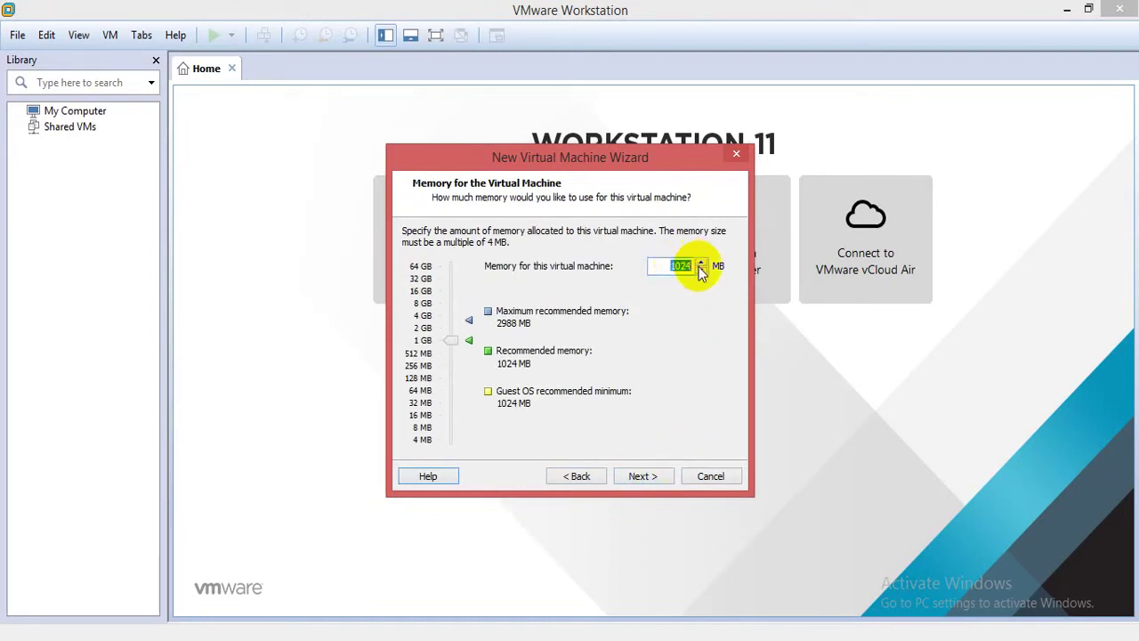
{"action": "type", "text": "15"}
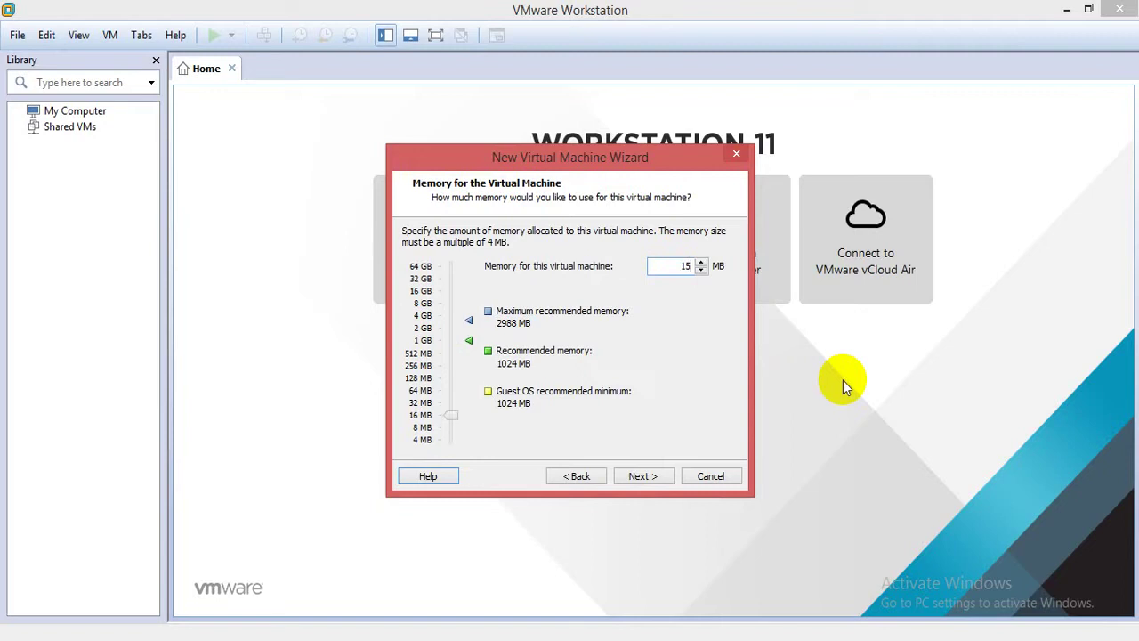
{"action": "type", "text": "00"}
{"action": "left_click", "coordinate": [648, 478]}
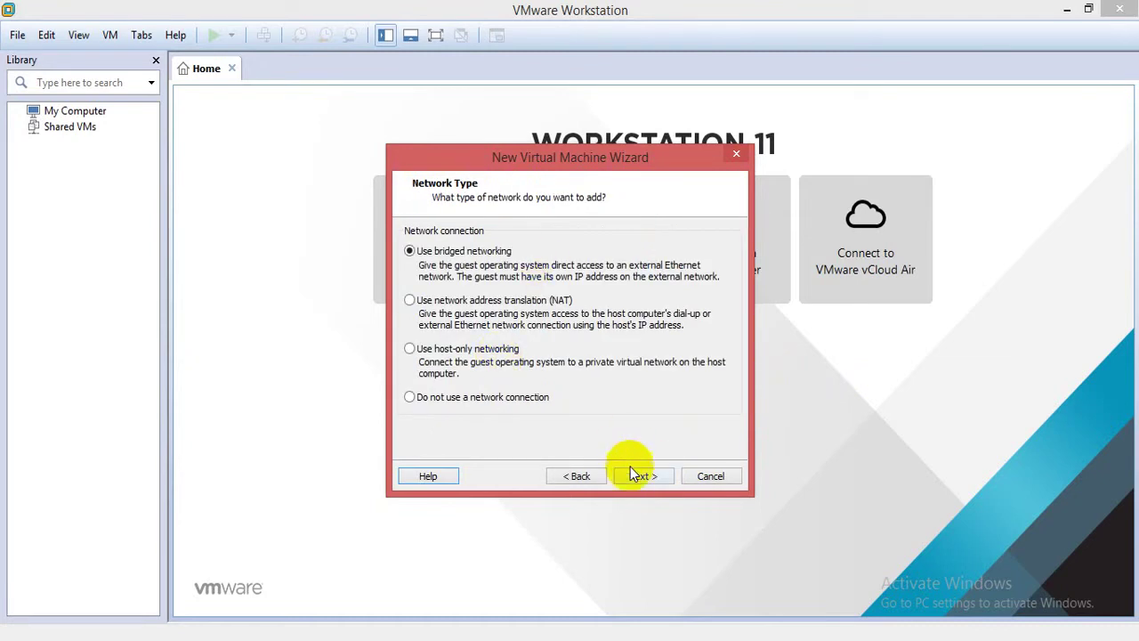
Step: Keep bridged networking, the default controller and the SCSI disk type, and choose to create a new virtual disk
{"action": "left_click", "coordinate": [637, 474]}
{"action": "left_click", "coordinate": [639, 474]}
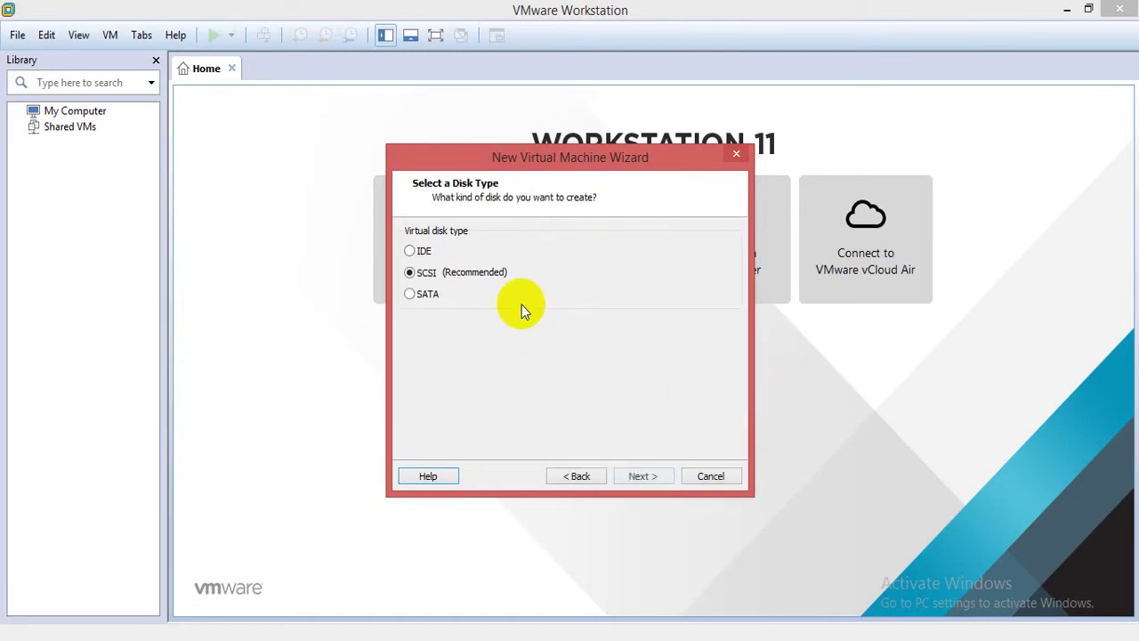
{"action": "left_click", "coordinate": [642, 476]}
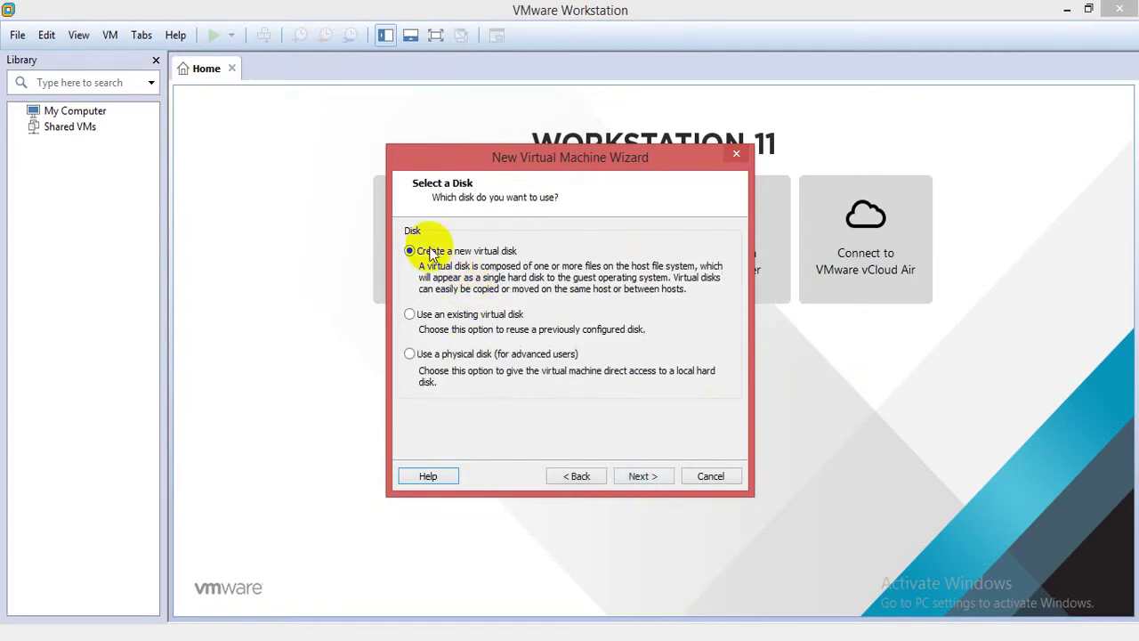
{"action": "left_click", "coordinate": [640, 476]}
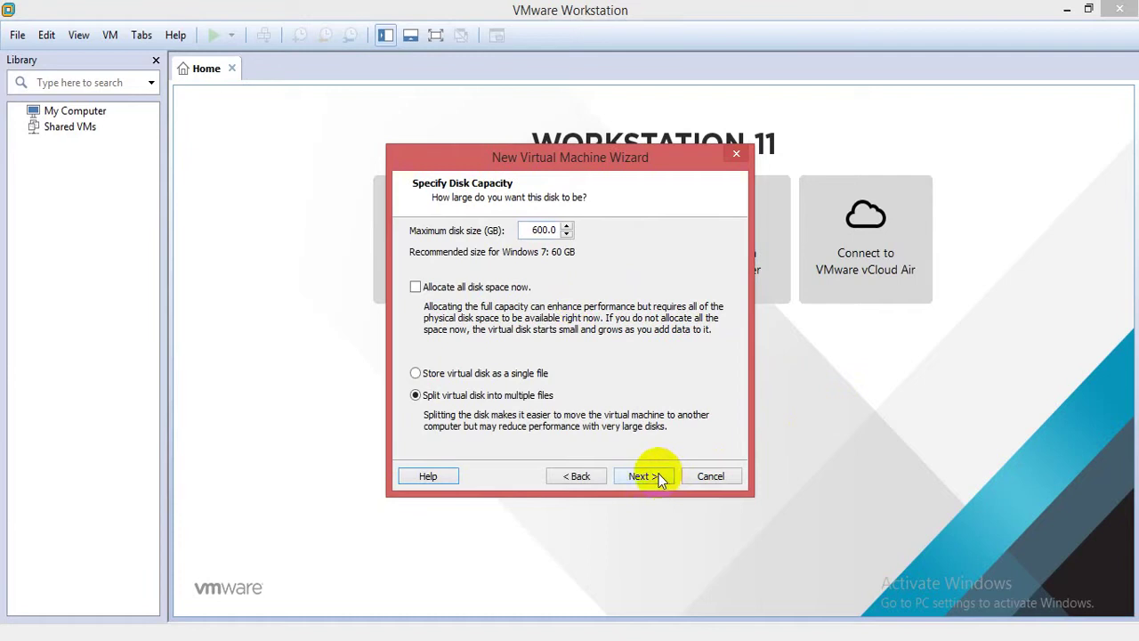
Step: Accept the 600 GB disk split into multiple files, finish creating the virtual machine, and widen the library pane
{"action": "left_click", "coordinate": [659, 476]}
{"action": "left_click", "coordinate": [652, 478]}
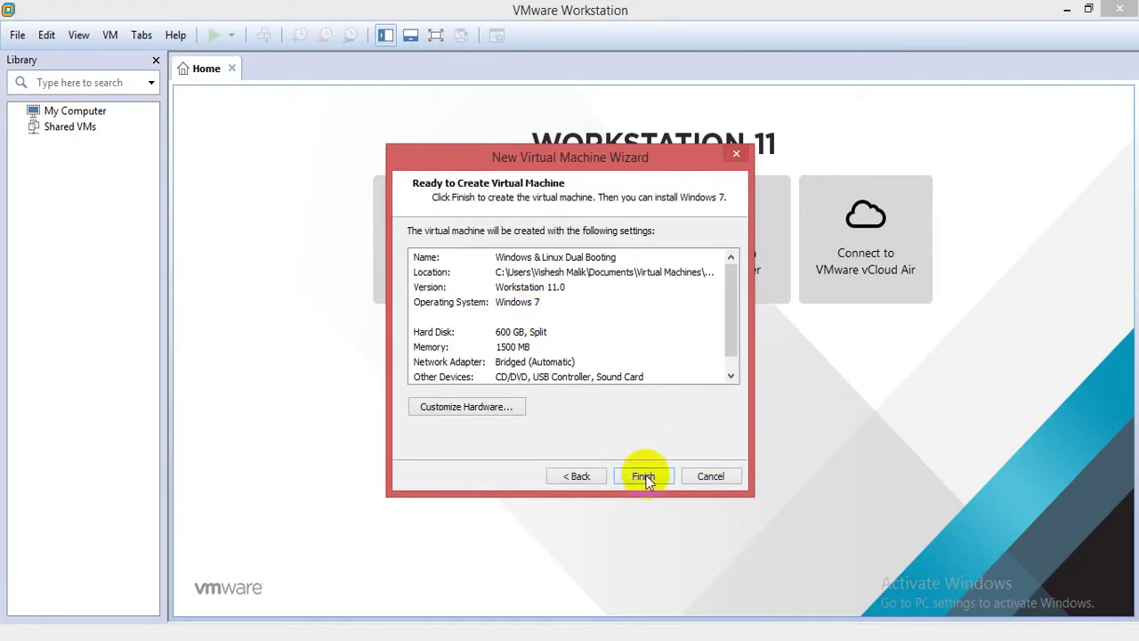
{"action": "left_click", "coordinate": [645, 476]}
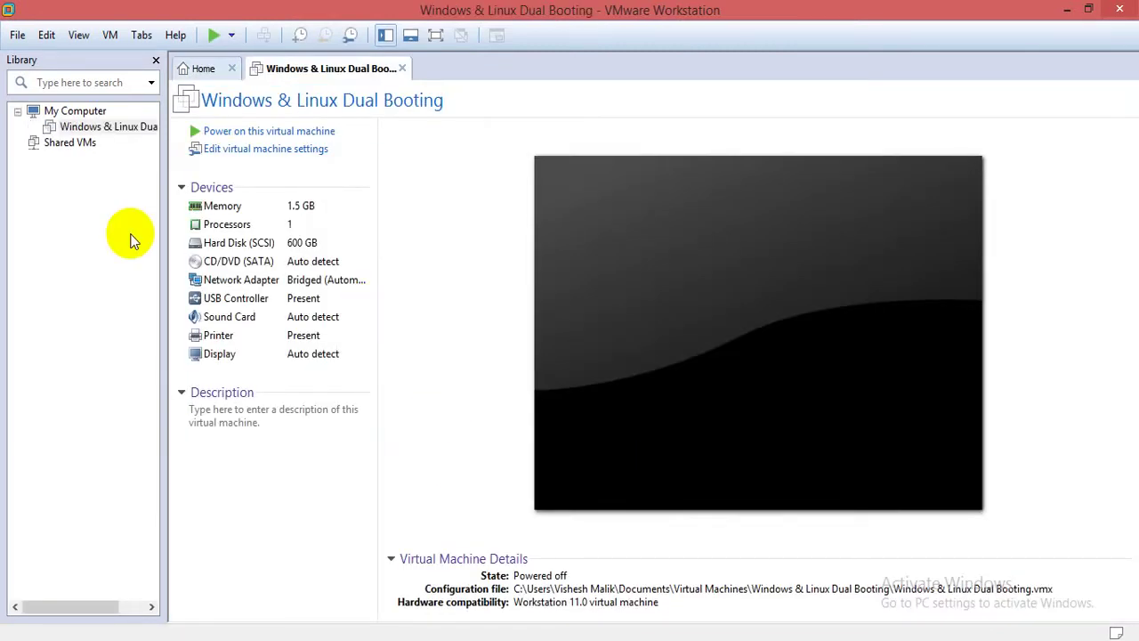
{"action": "left_click_drag", "start_coordinate": [163, 220], "coordinate": [208, 242]}
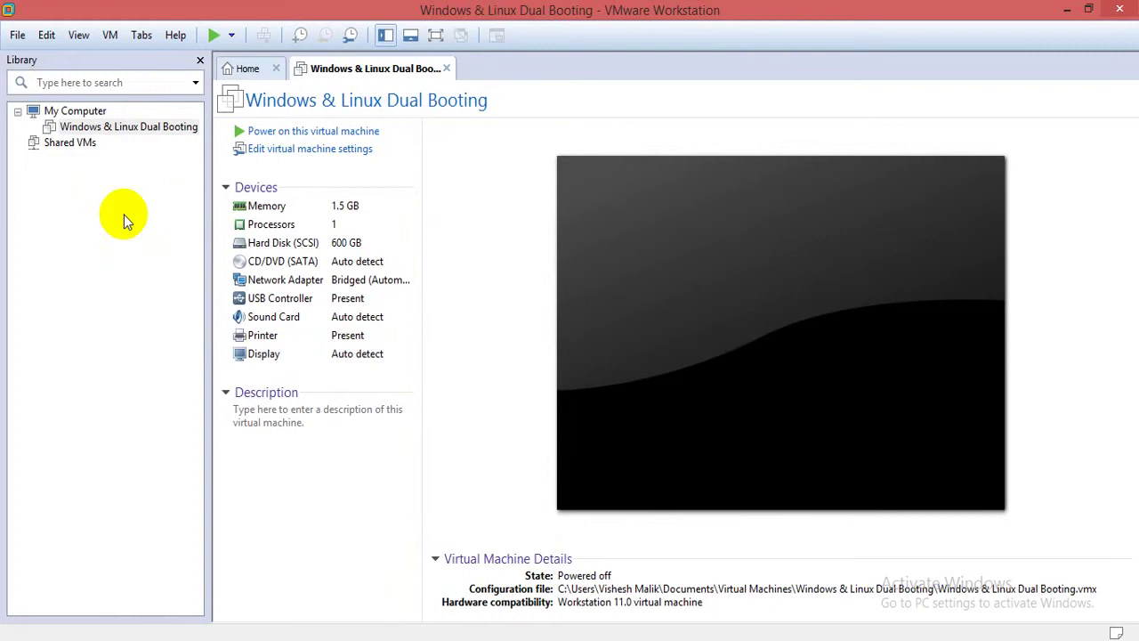
Step: Edit the virtual machine settings so the CD/DVD (SATA) drive uses an ISO image file, and open the image browser
{"action": "left_click", "coordinate": [313, 153]}
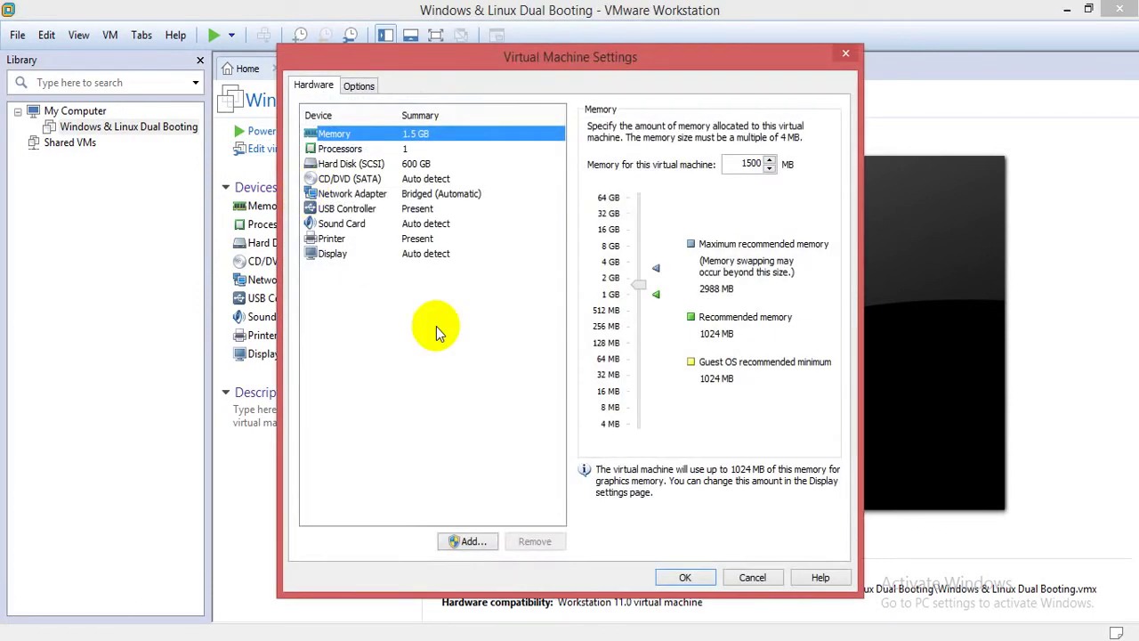
{"action": "left_click", "coordinate": [348, 180]}
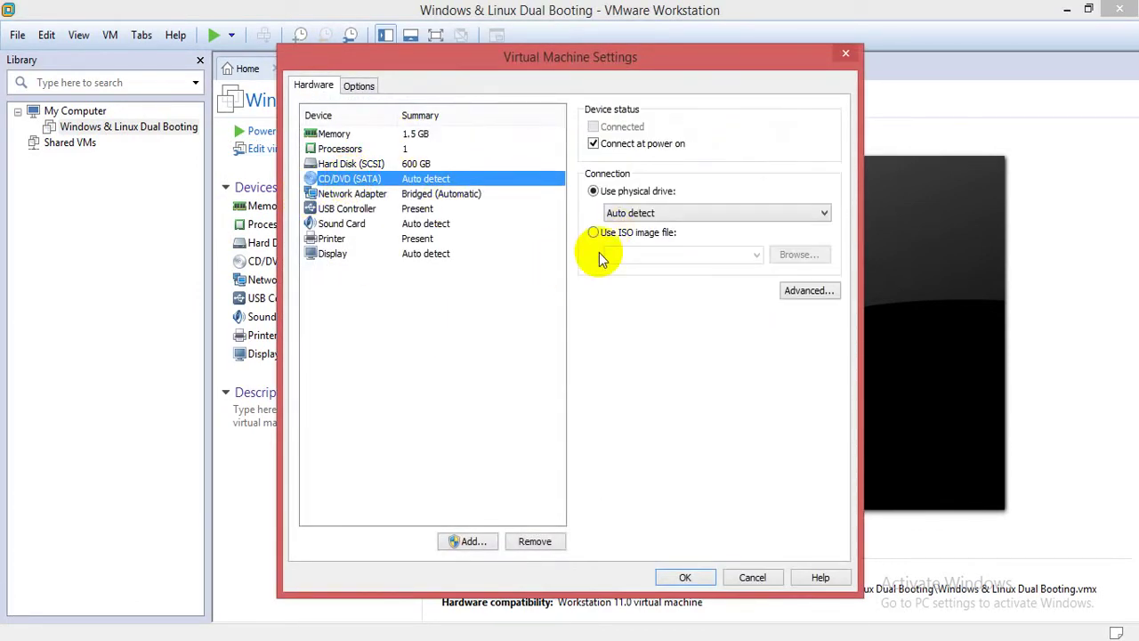
{"action": "left_click", "coordinate": [608, 233]}
{"action": "left_click", "coordinate": [798, 254]}
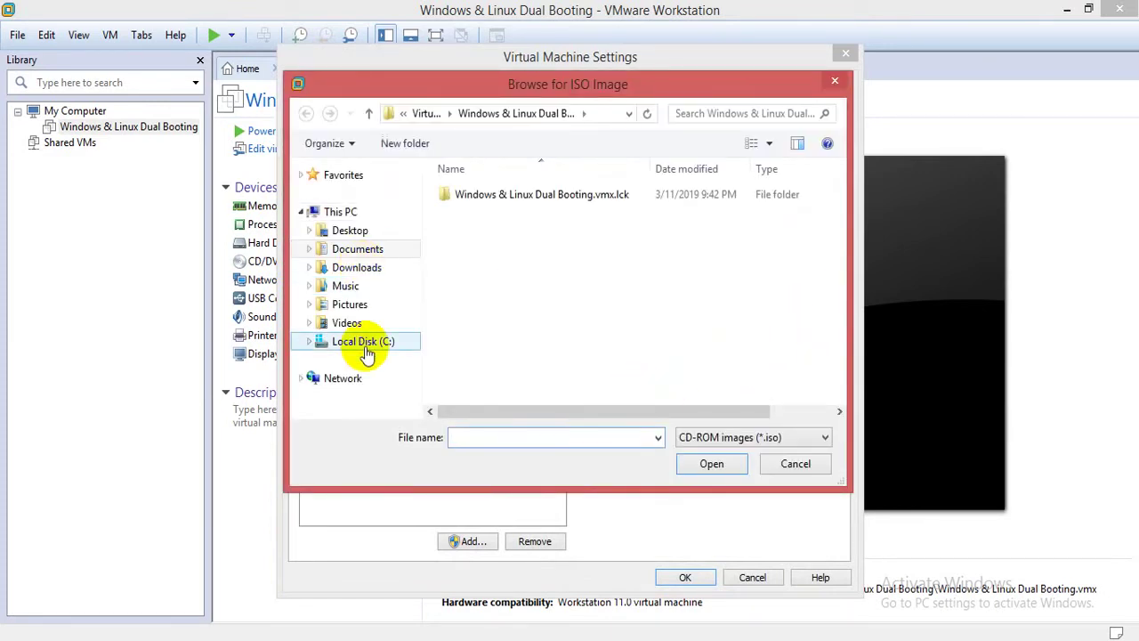
Step: Choose the Window 7 disc image from the Desktop's Data\ISO IMAGES folder and save the virtual machine settings
{"action": "left_click", "coordinate": [350, 231]}
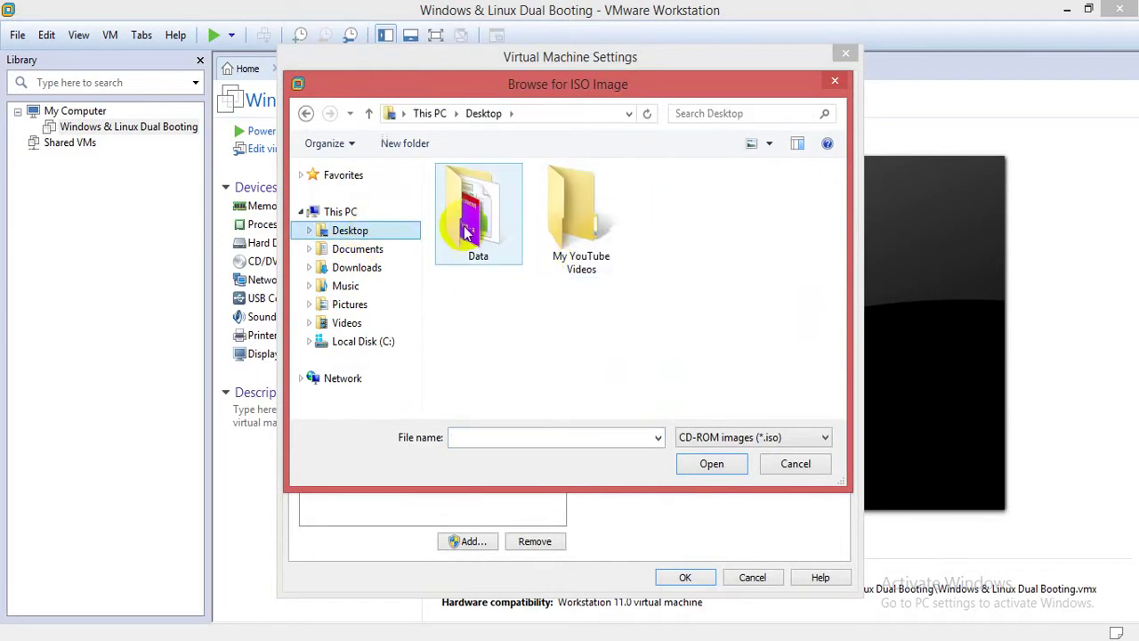
{"action": "double_click", "coordinate": [470, 201]}
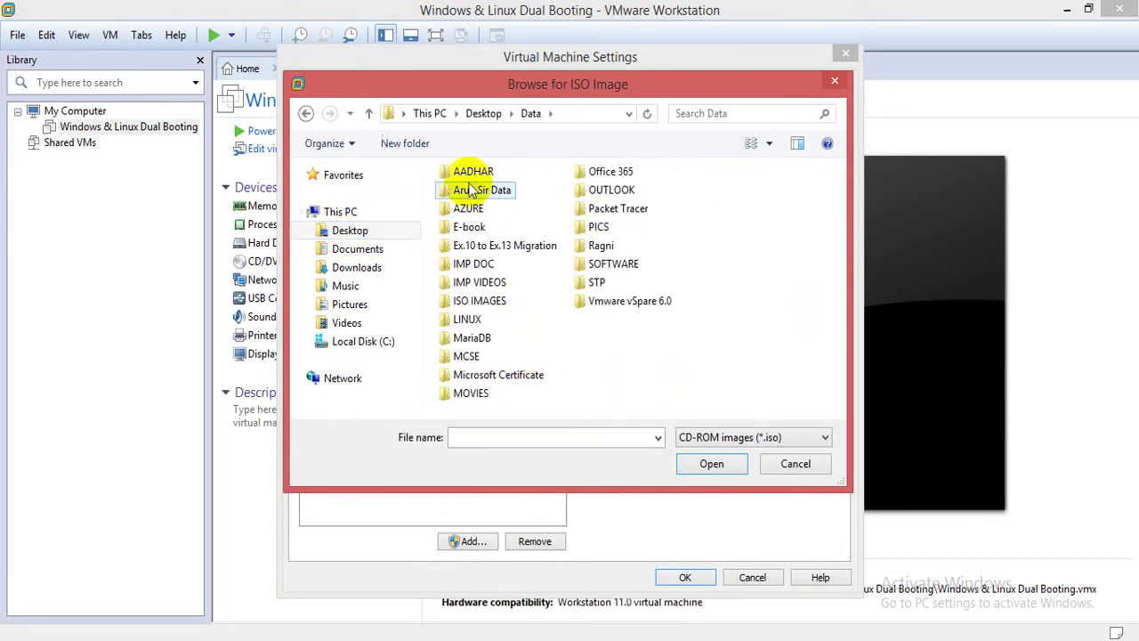
{"action": "double_click", "coordinate": [488, 306]}
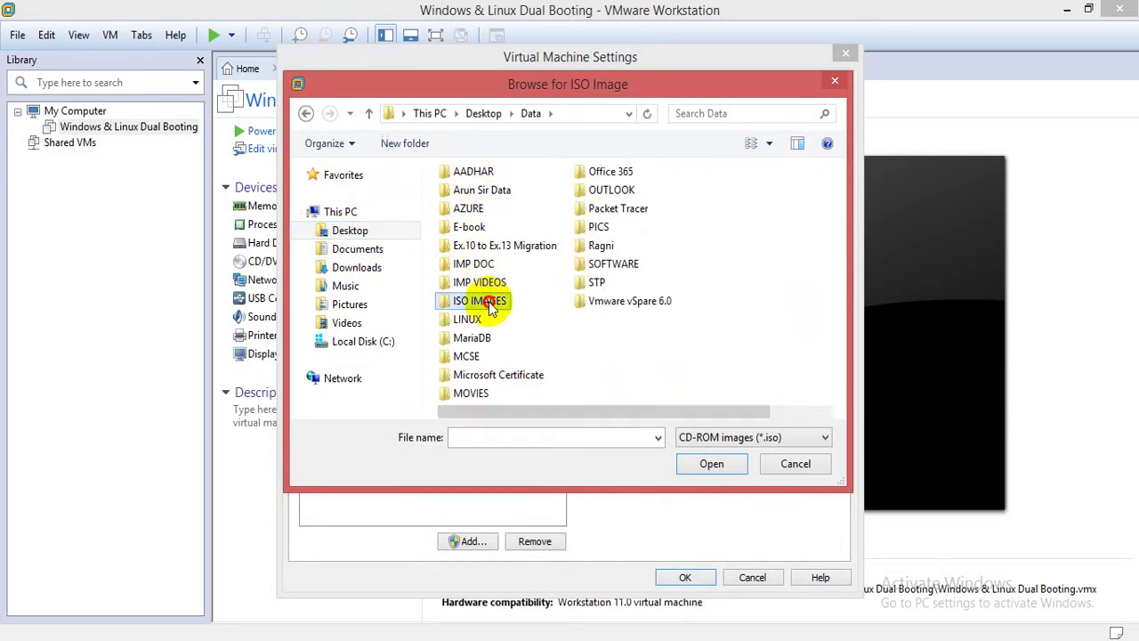
{"action": "left_click_drag", "start_coordinate": [834, 226], "coordinate": [852, 361]}
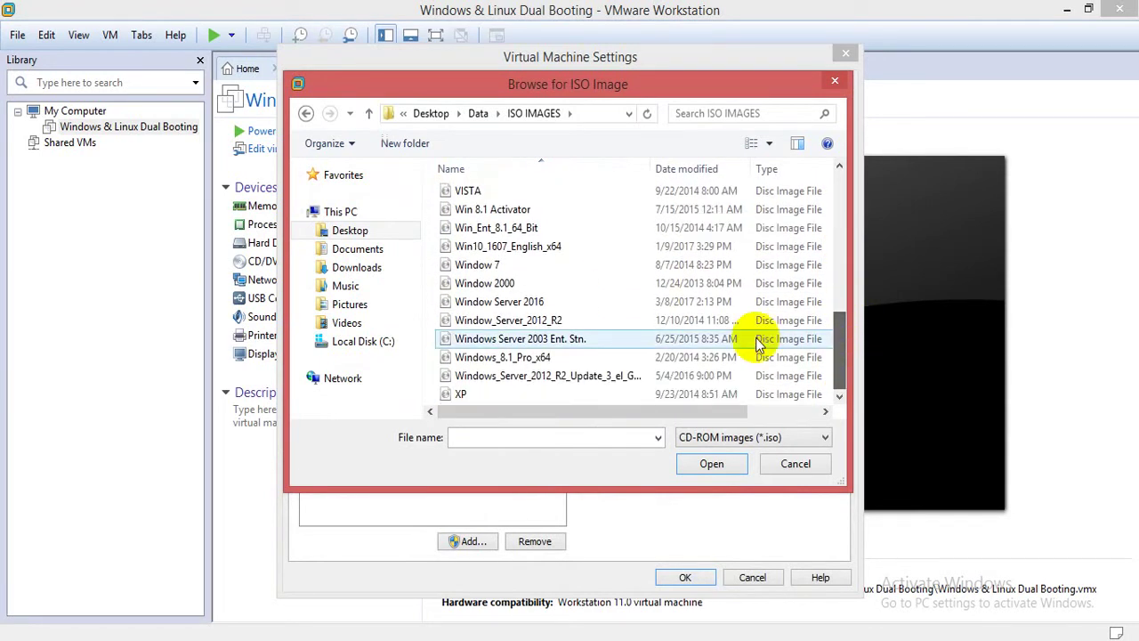
{"action": "left_click", "coordinate": [470, 264]}
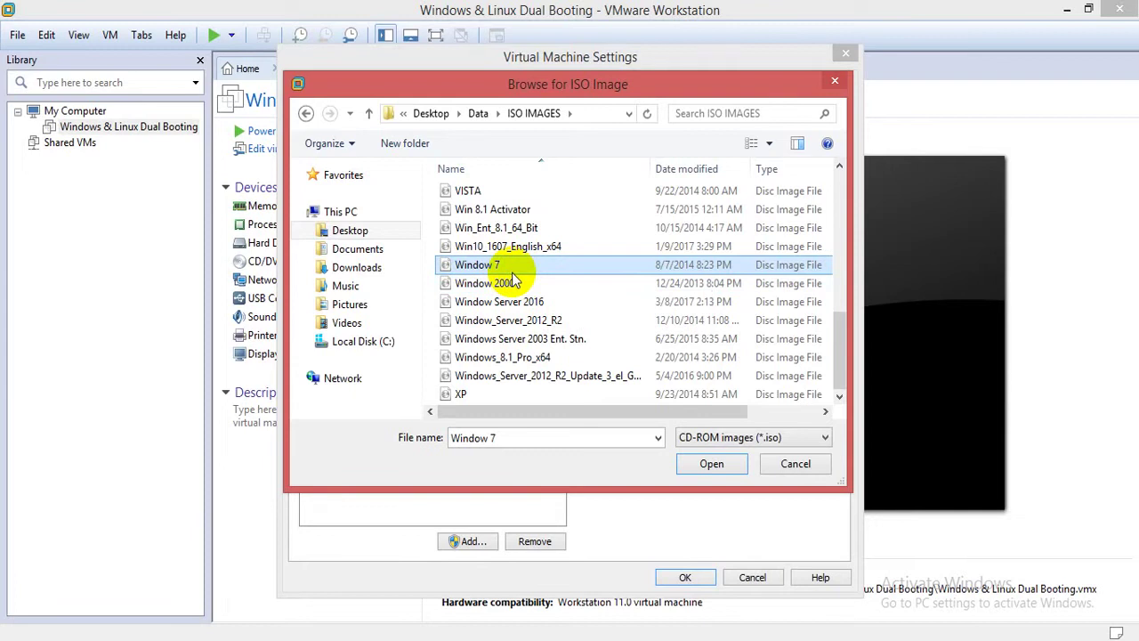
{"action": "left_click", "coordinate": [701, 465]}
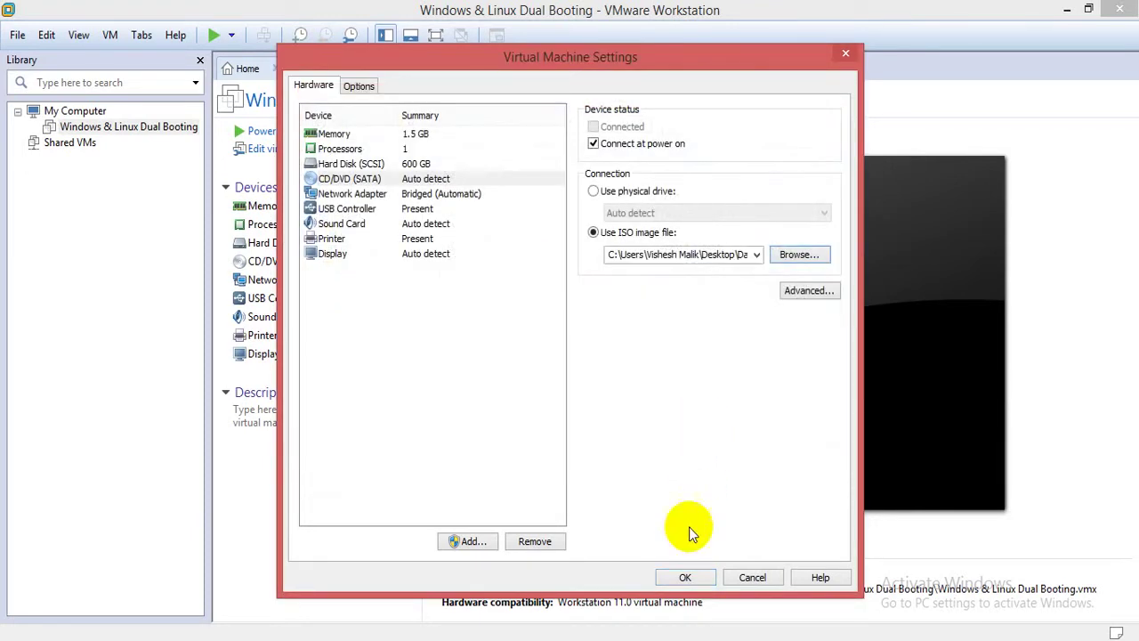
{"action": "left_click", "coordinate": [692, 577]}
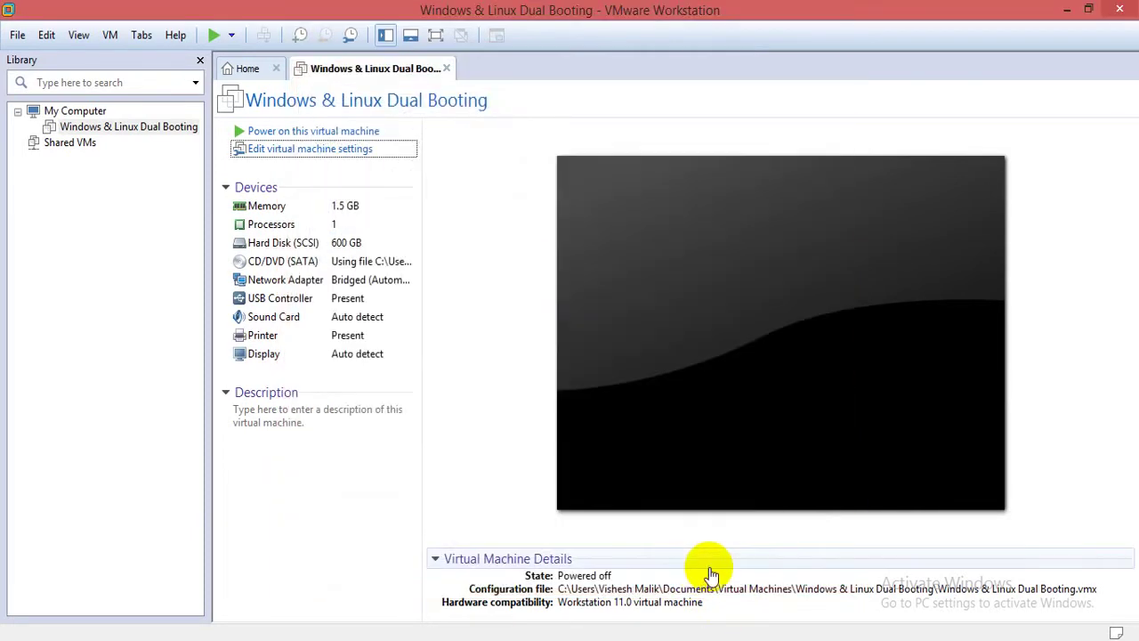
Step: Power on the virtual machine in full screen and start Windows 7 setup with the default English (United States) and US keyboard settings
{"action": "left_click", "coordinate": [360, 132]}
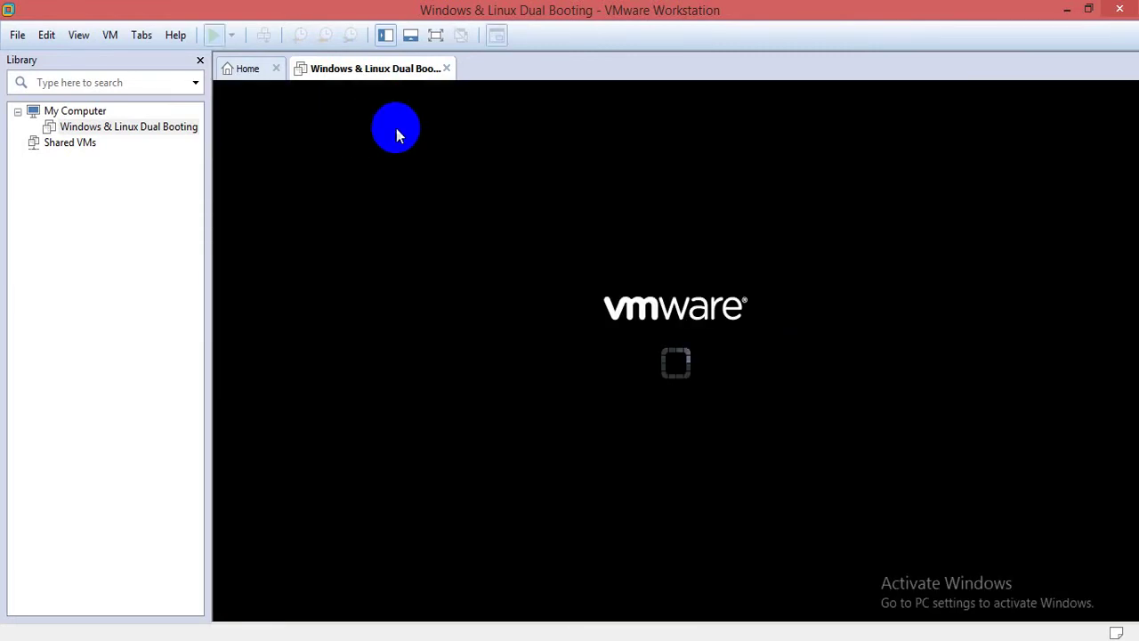
{"action": "left_click", "coordinate": [438, 37]}
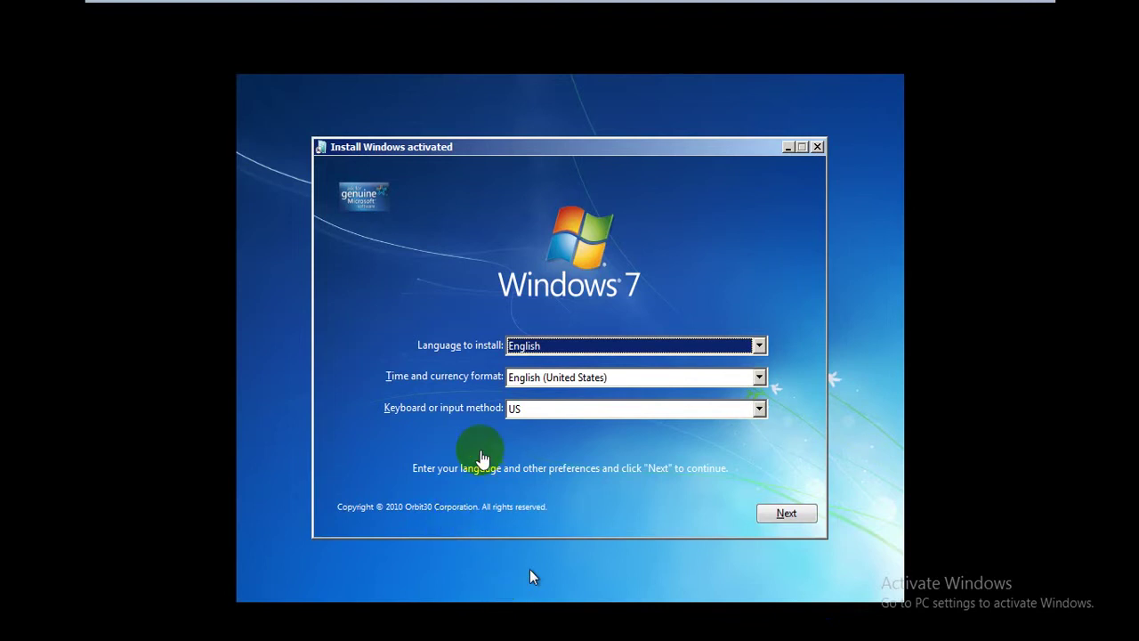
{"action": "left_click", "coordinate": [566, 240]}
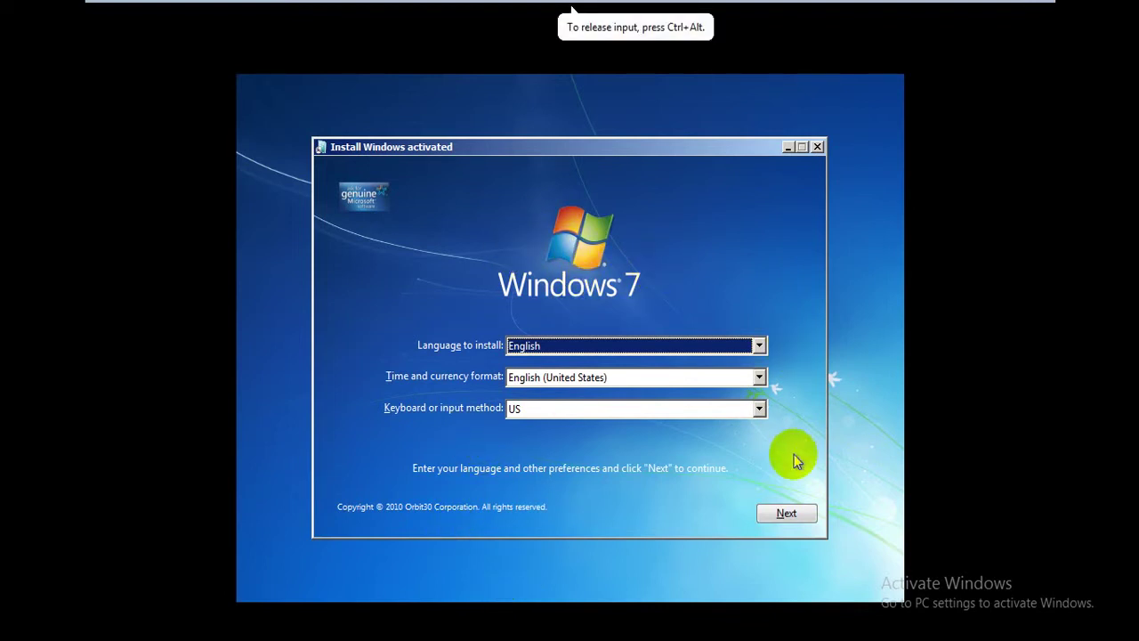
{"action": "left_click", "coordinate": [798, 506]}
{"action": "left_click", "coordinate": [492, 336]}
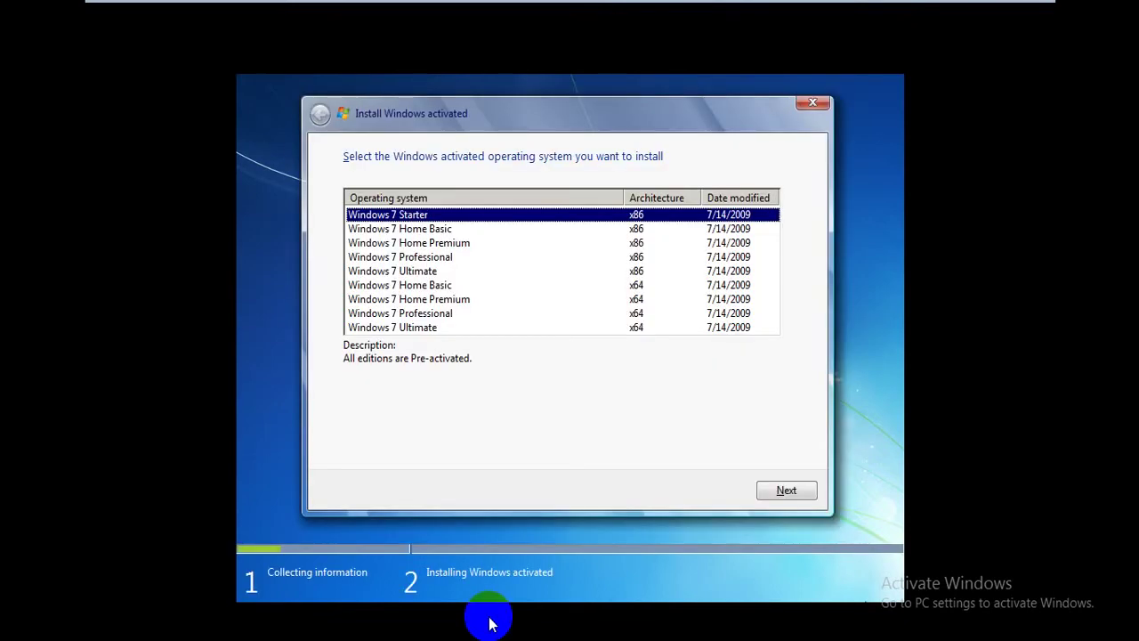
Step: Select the Windows 7 Ultimate x64 edition for installation and continue to the license terms
{"action": "left_click", "coordinate": [495, 411]}
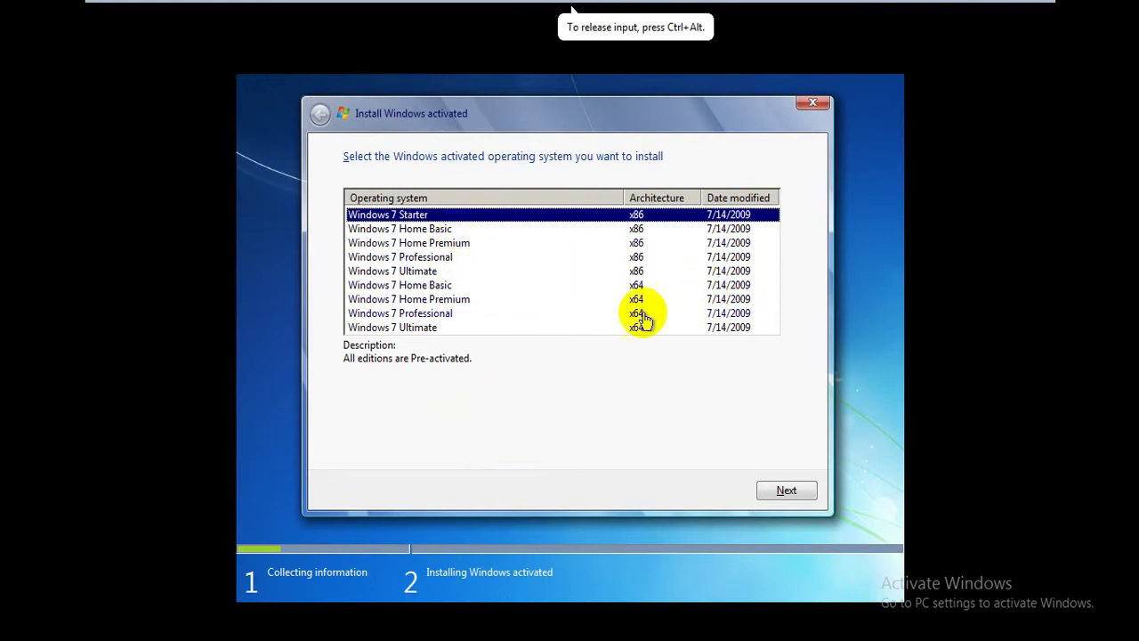
{"action": "left_click", "coordinate": [416, 332]}
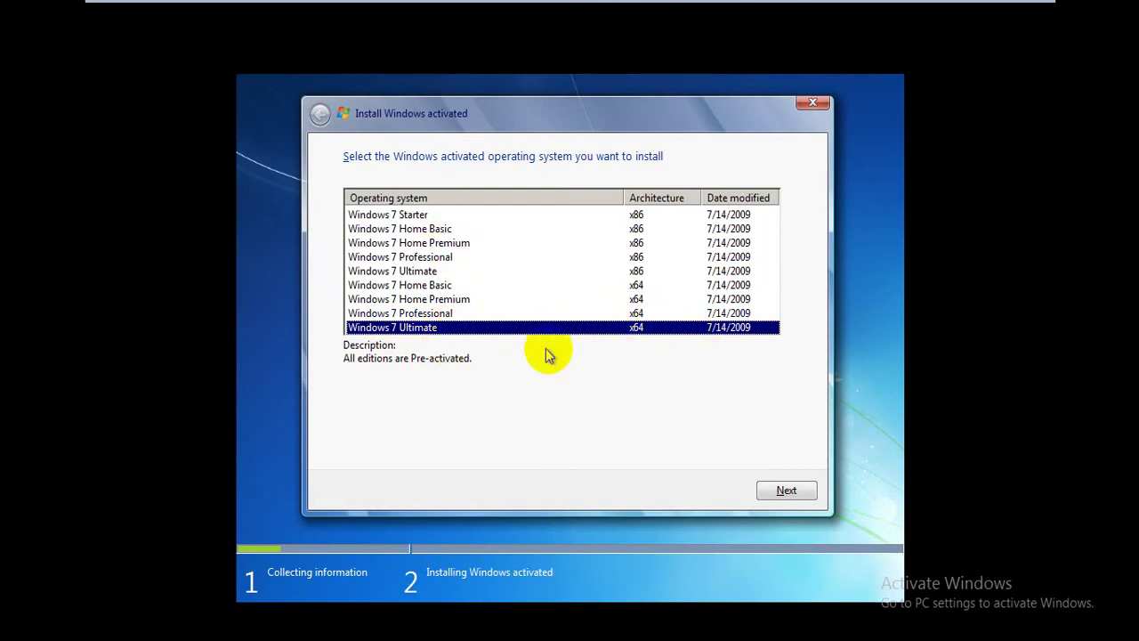
{"action": "left_click", "coordinate": [780, 489]}
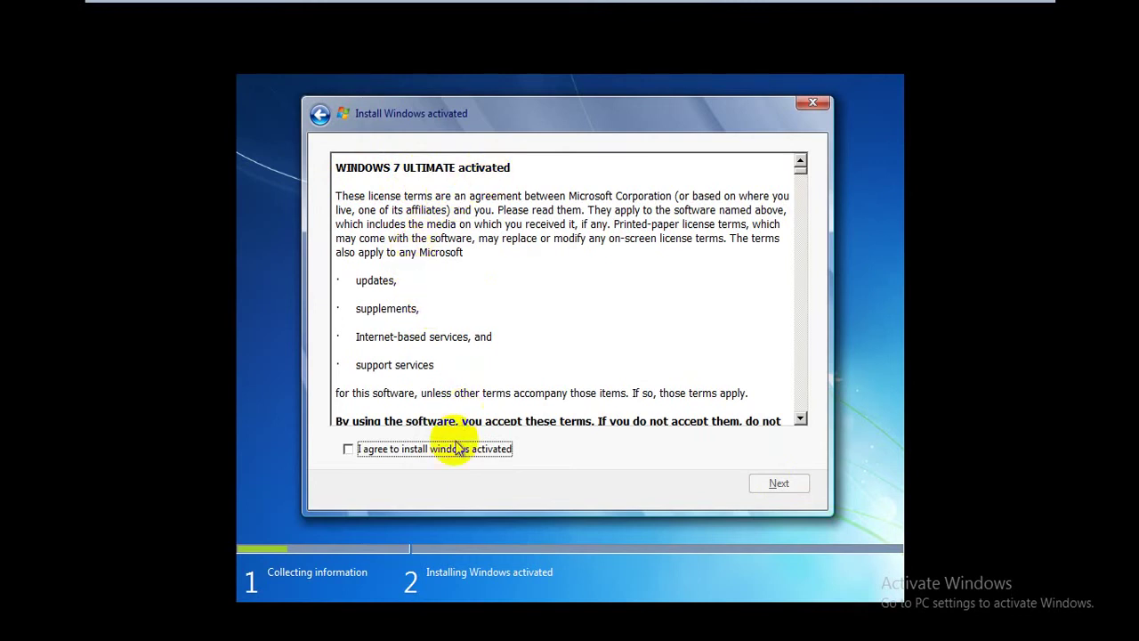
Step: Agree to the license terms and choose the Custom (advanced) installation type
{"action": "left_click", "coordinate": [420, 456]}
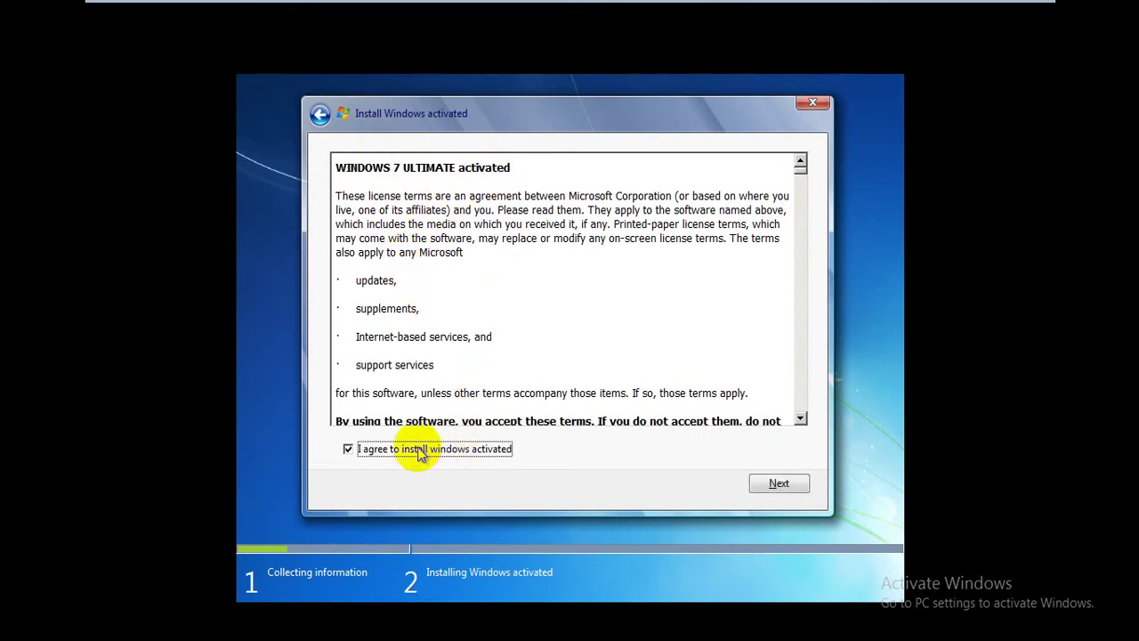
{"action": "left_click", "coordinate": [779, 483]}
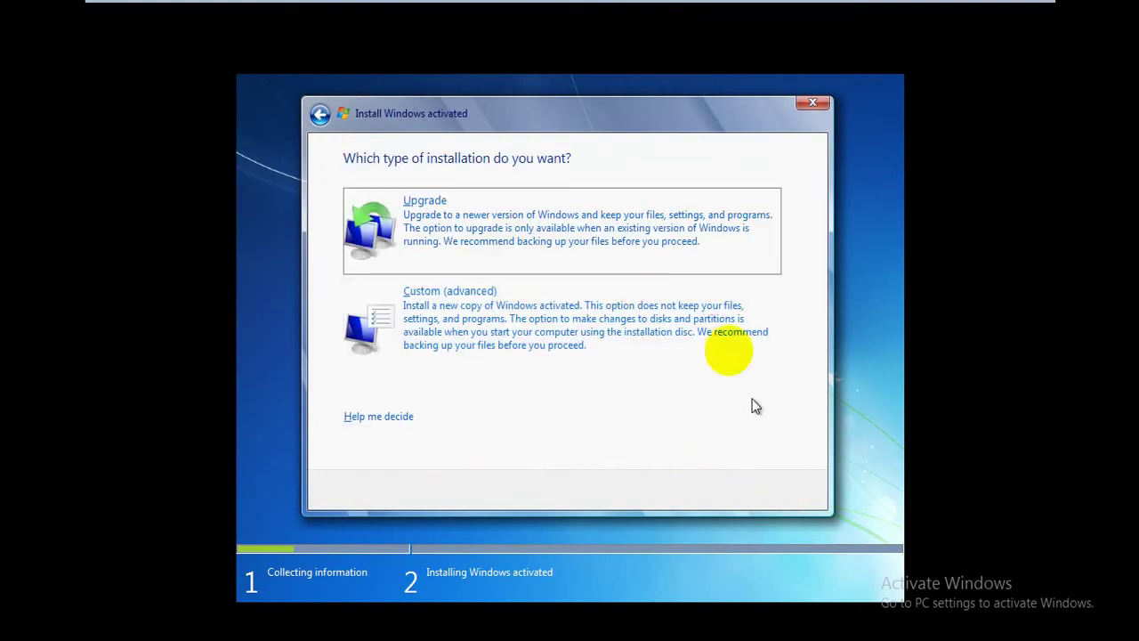
{"action": "left_click", "coordinate": [449, 325]}
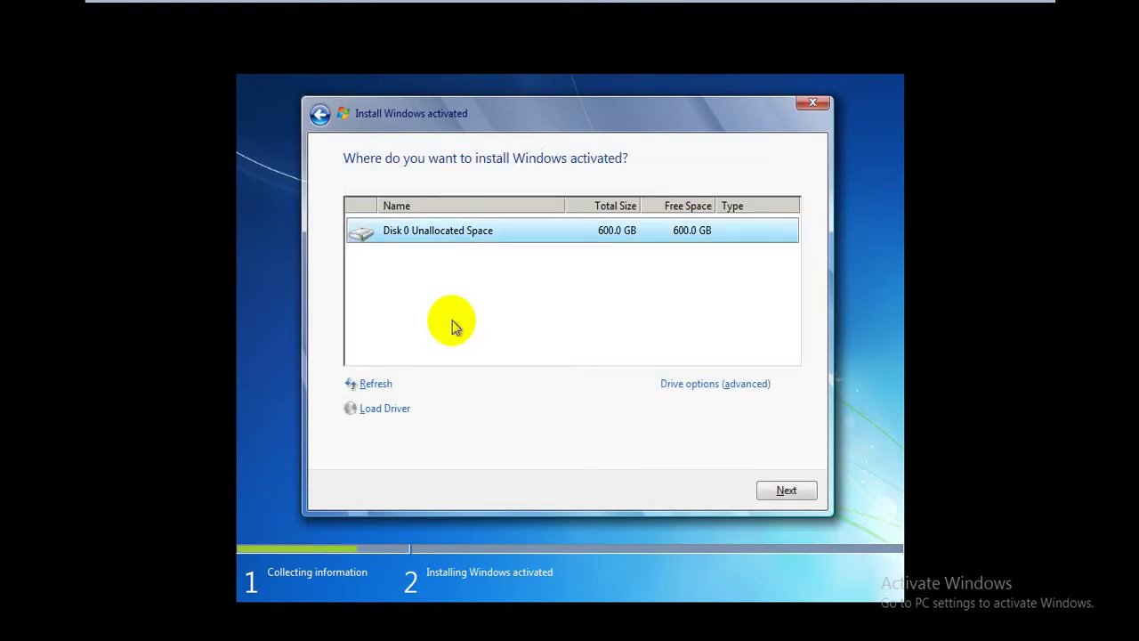
Step: Create a new 50000 MB partition in the unallocated space of Disk 0, allowing the additional system partitions
{"action": "left_click", "coordinate": [713, 383]}
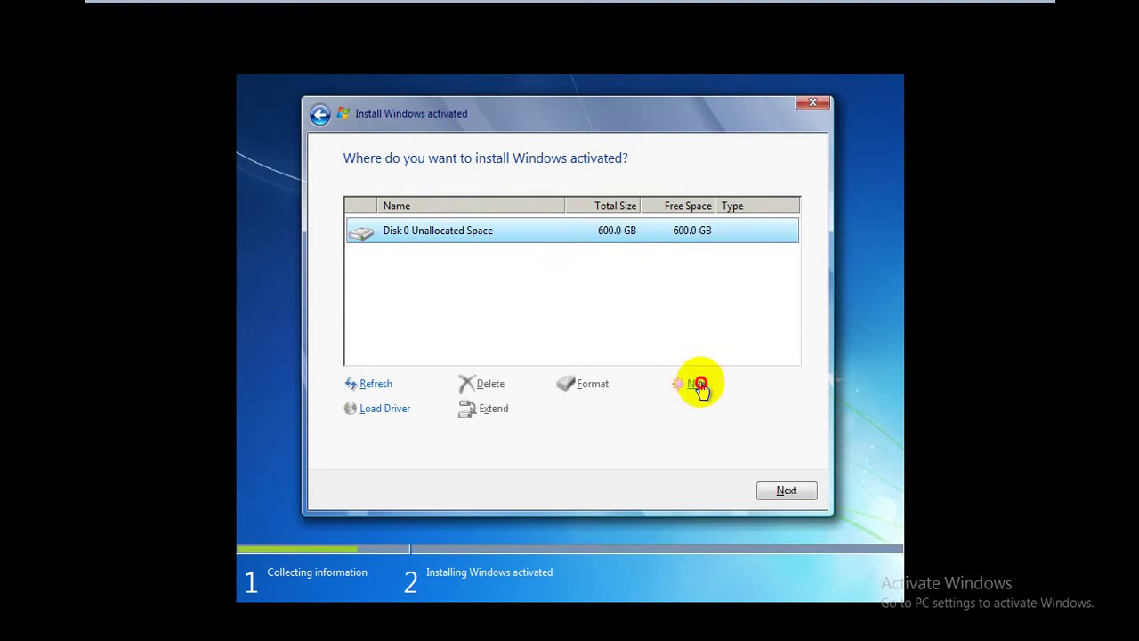
{"action": "left_click", "coordinate": [697, 385]}
{"action": "key", "text": "BackSpace"}
{"action": "key", "text": "BackSpace"}
{"action": "key", "text": "BackSpace"}
{"action": "key", "text": "BackSpace"}
{"action": "key", "text": "BackSpace"}
{"action": "key", "text": "BackSpace"}
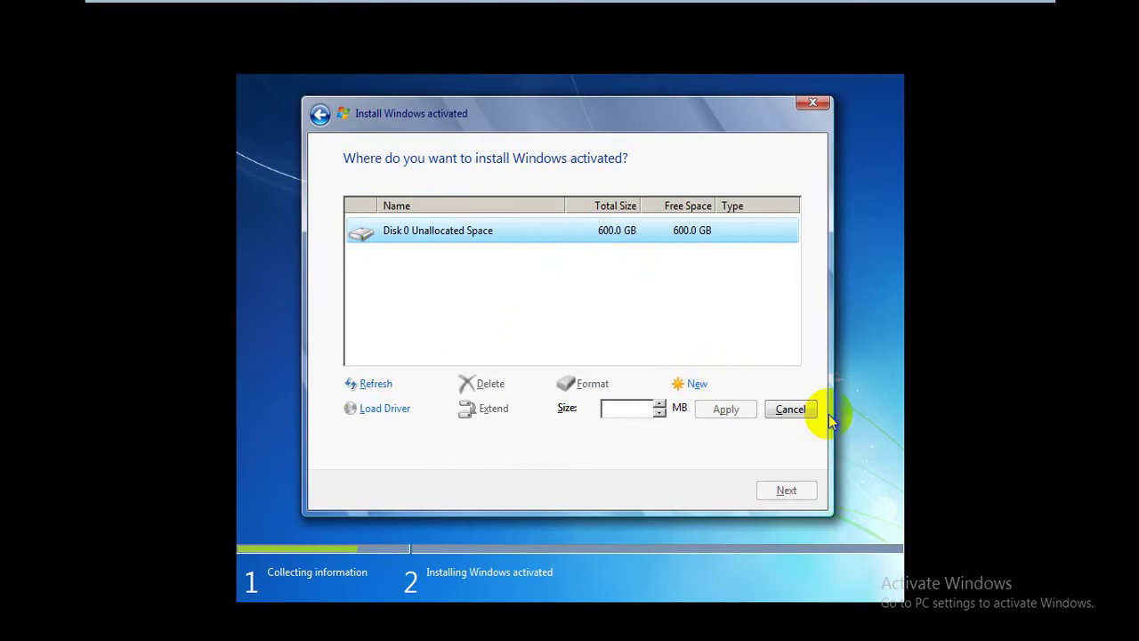
{"action": "type", "text": "50000"}
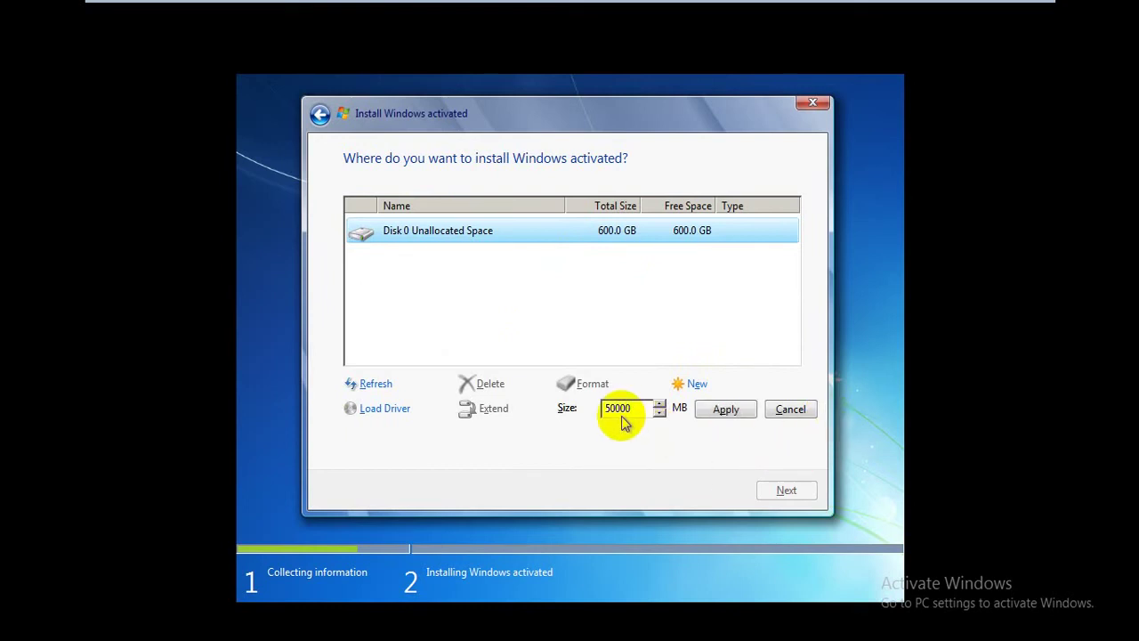
{"action": "left_click", "coordinate": [715, 414]}
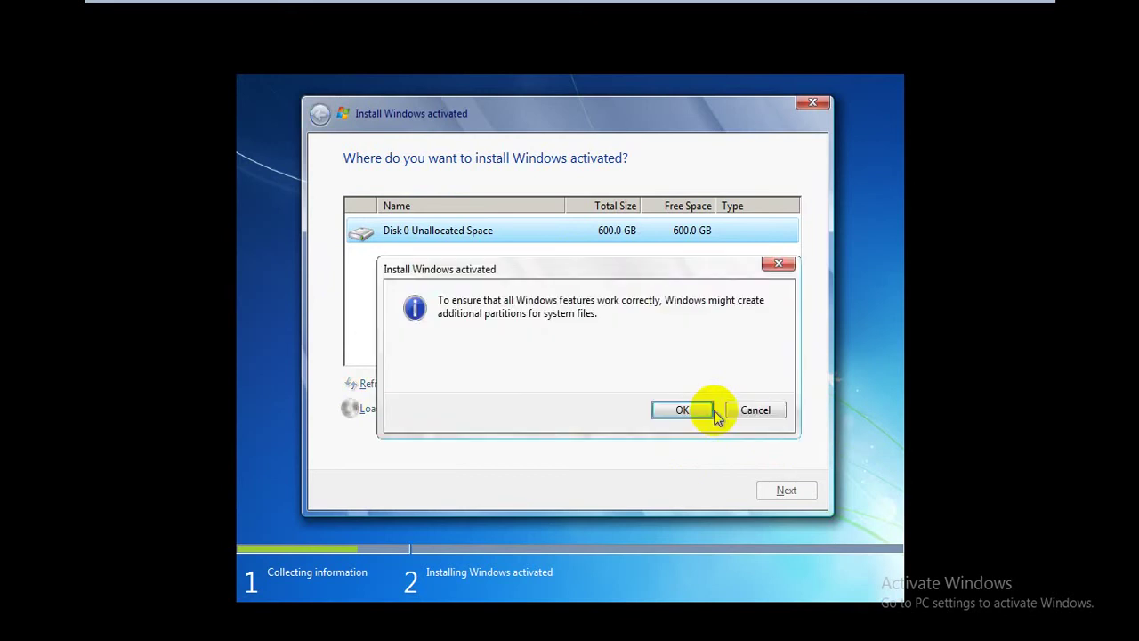
{"action": "left_click", "coordinate": [692, 410]}
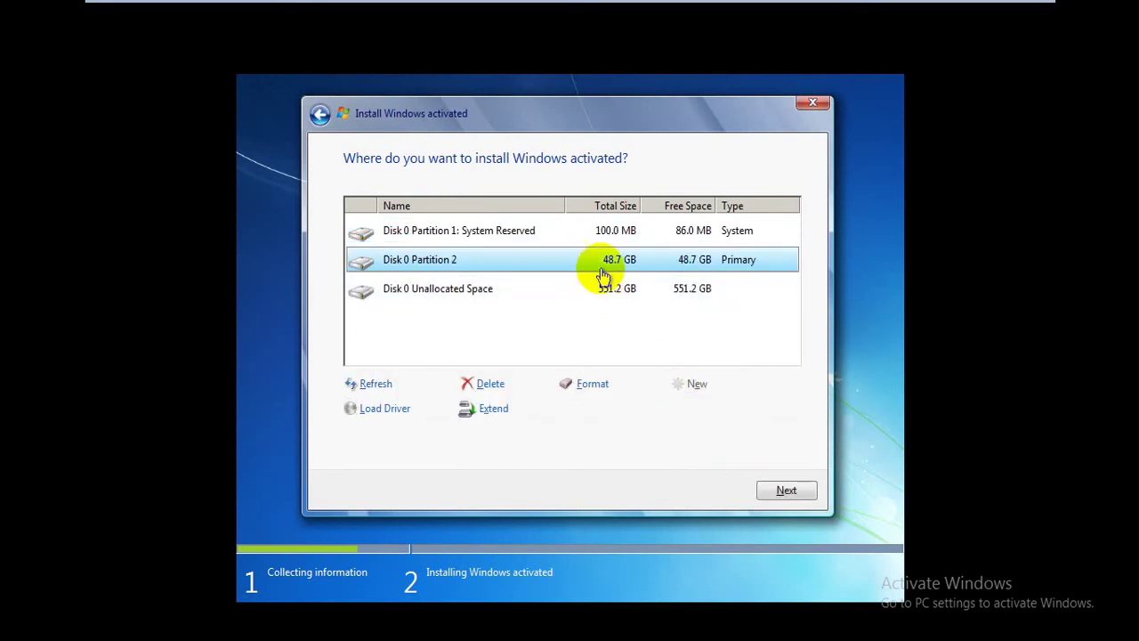
Step: Start the Windows 7 installation on Disk 0 Partition 2
{"action": "left_click", "coordinate": [795, 486]}
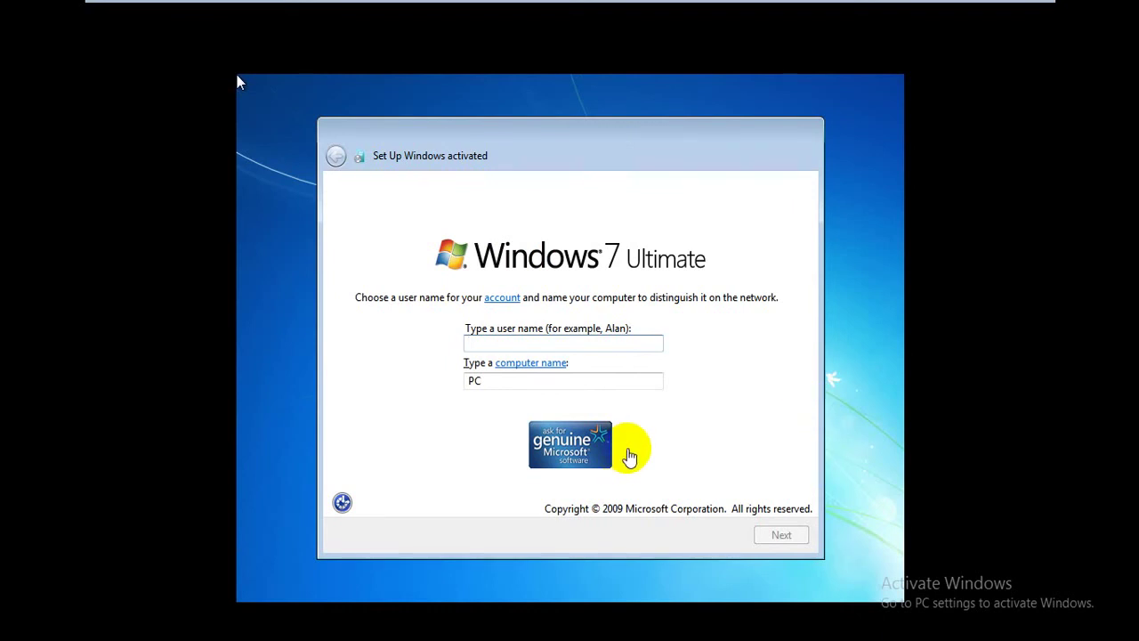
Step: Enter the account's user name, keep the suggested computer name, and leave the account password blank
{"action": "left_click", "coordinate": [546, 341]}
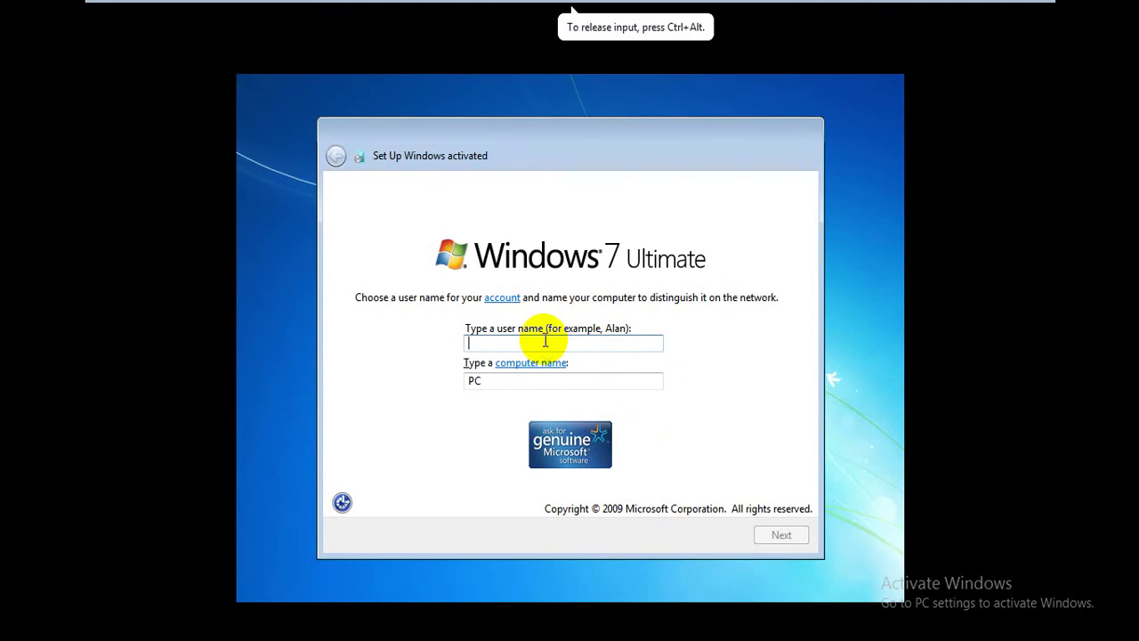
{"action": "type", "text": "Vi"}
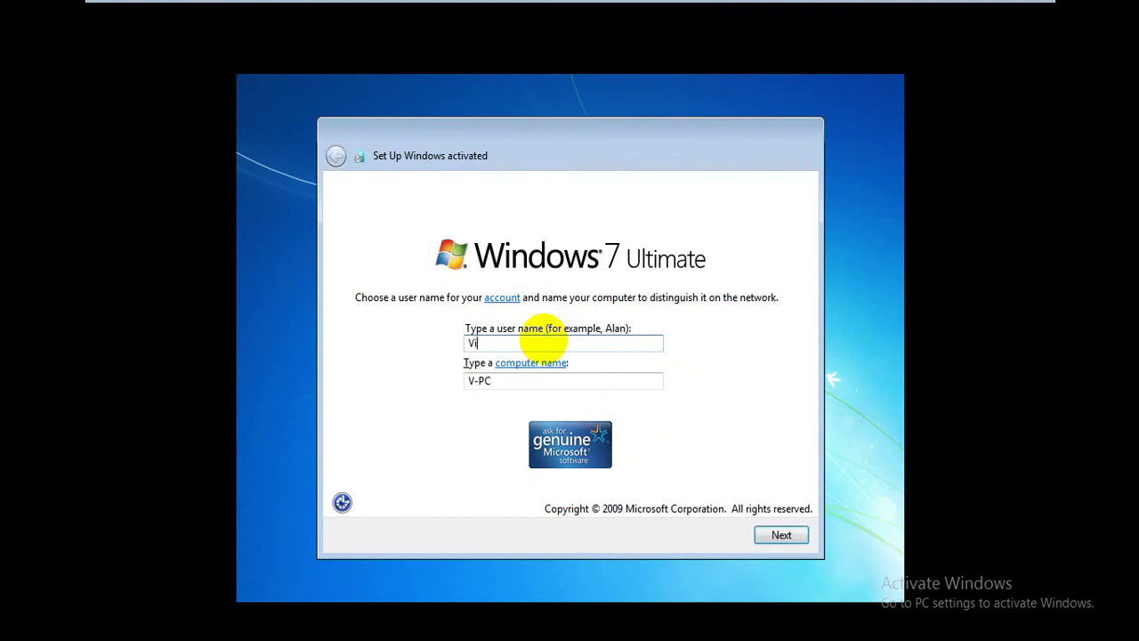
{"action": "type", "text": "shesh"}
{"action": "key", "text": "Return"}
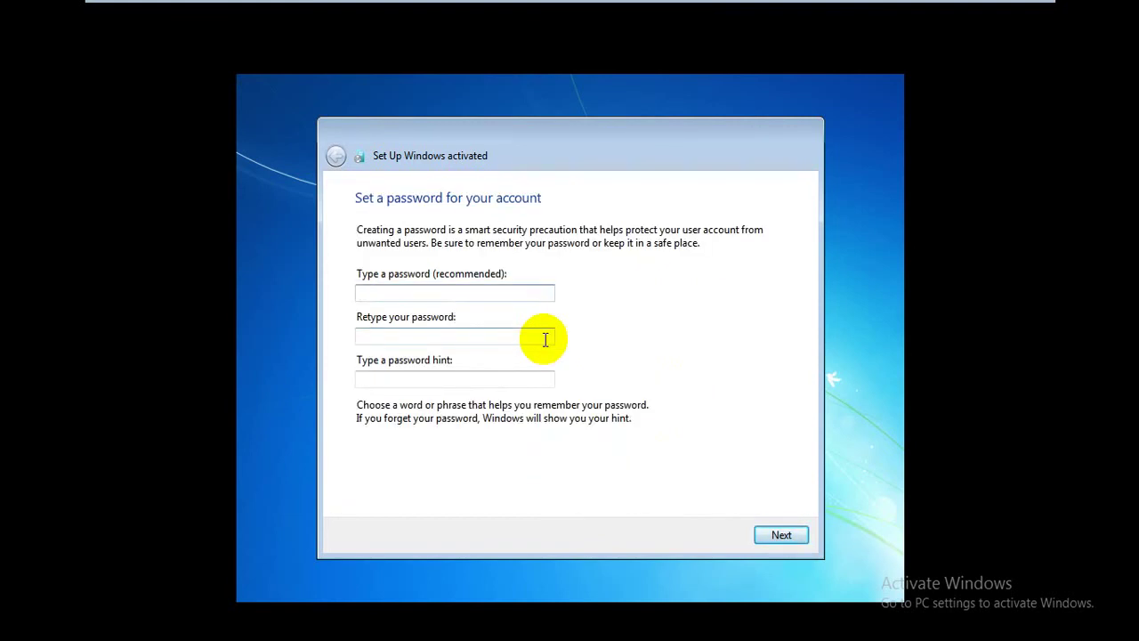
{"action": "key", "text": "Return"}
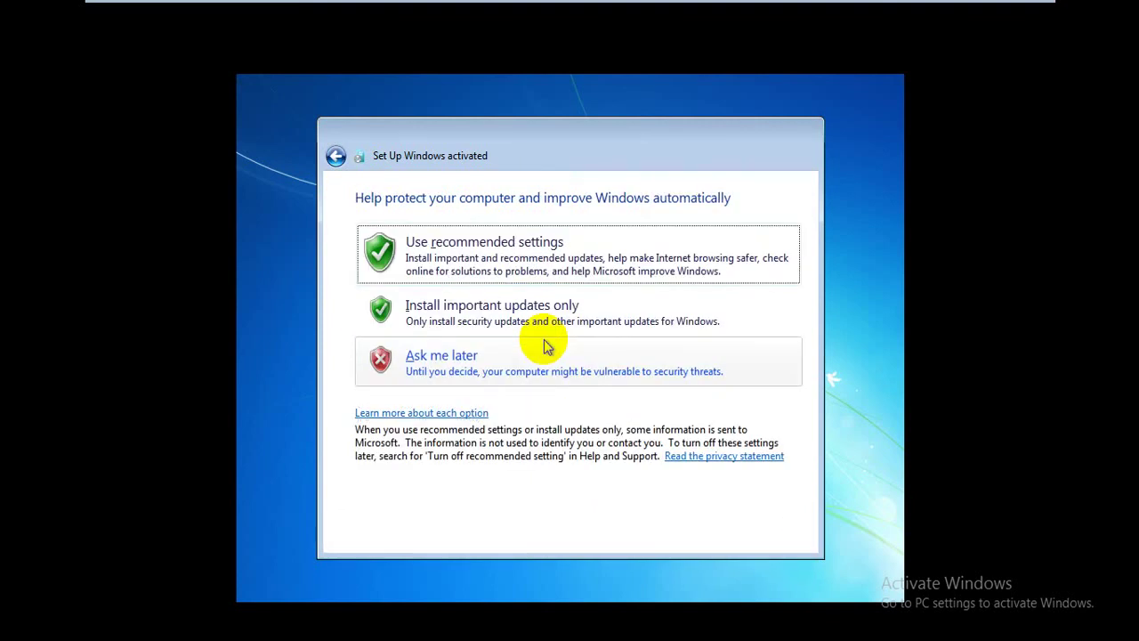
Step: Choose Ask me later for Windows updates and Public network as the computer's location, keeping the defaults in between
{"action": "left_click", "coordinate": [545, 347]}
{"action": "key", "text": "Return"}
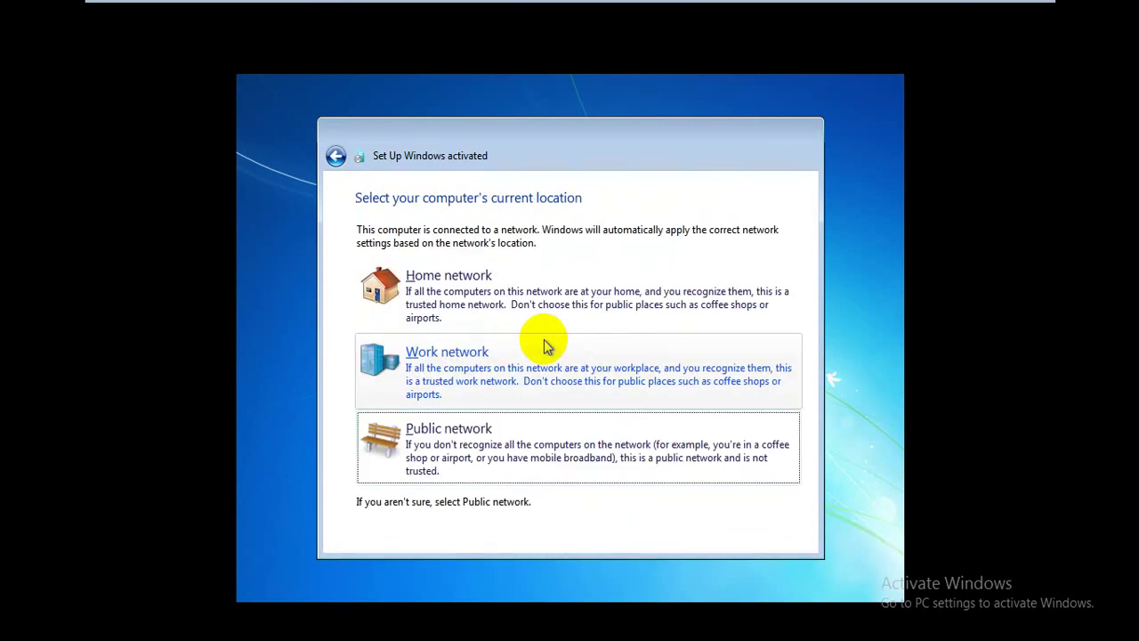
{"action": "left_click", "coordinate": [668, 457]}
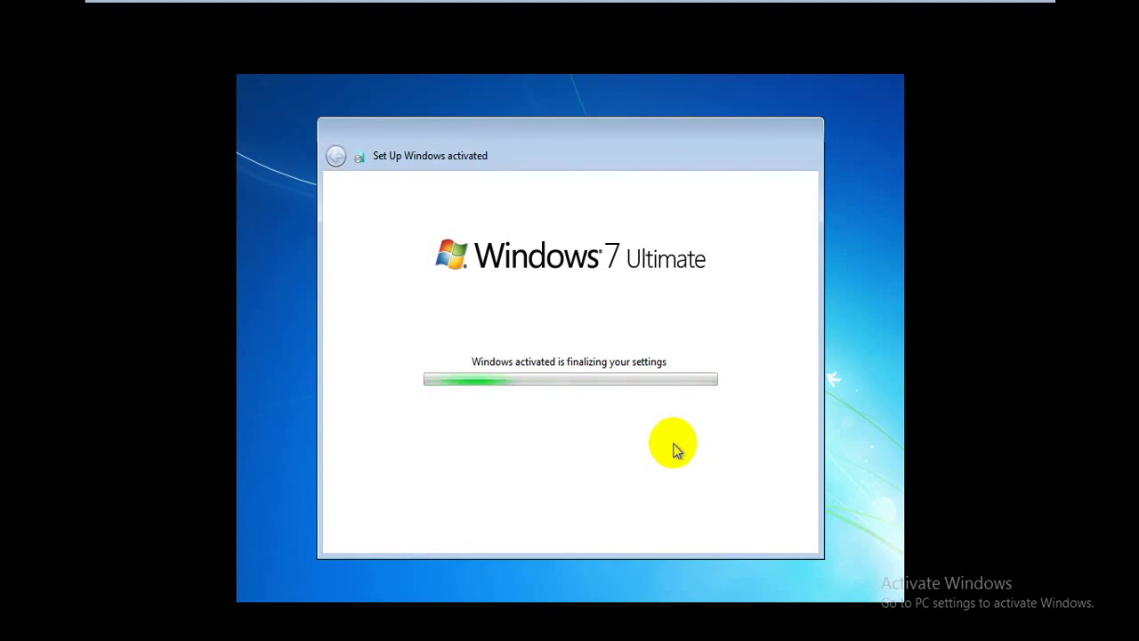
{"action": "left_click", "coordinate": [758, 611]}
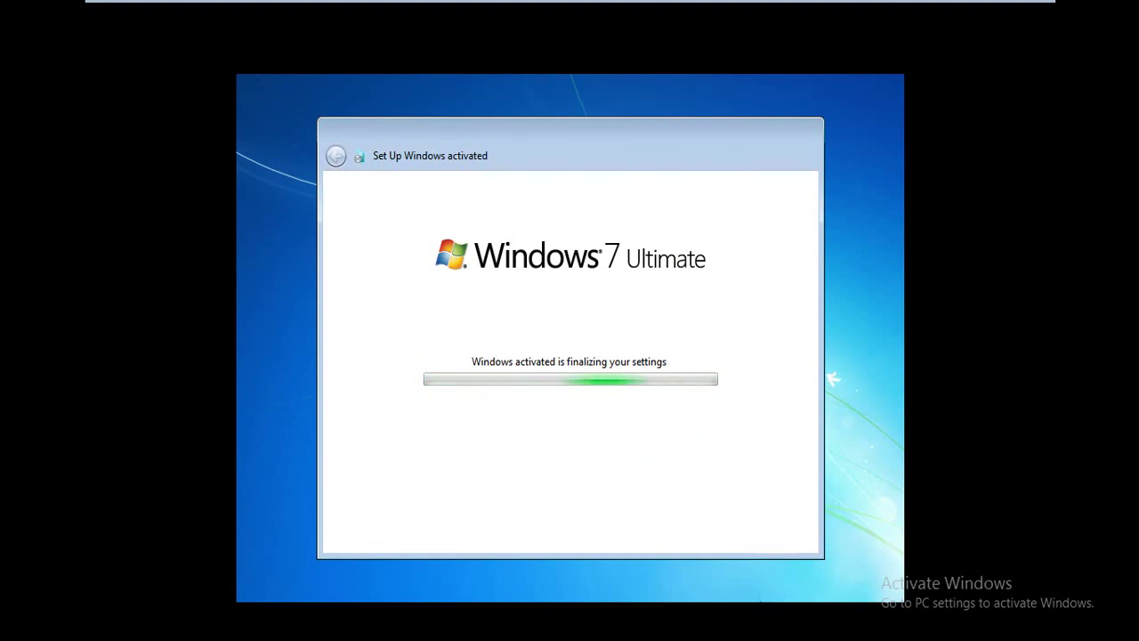